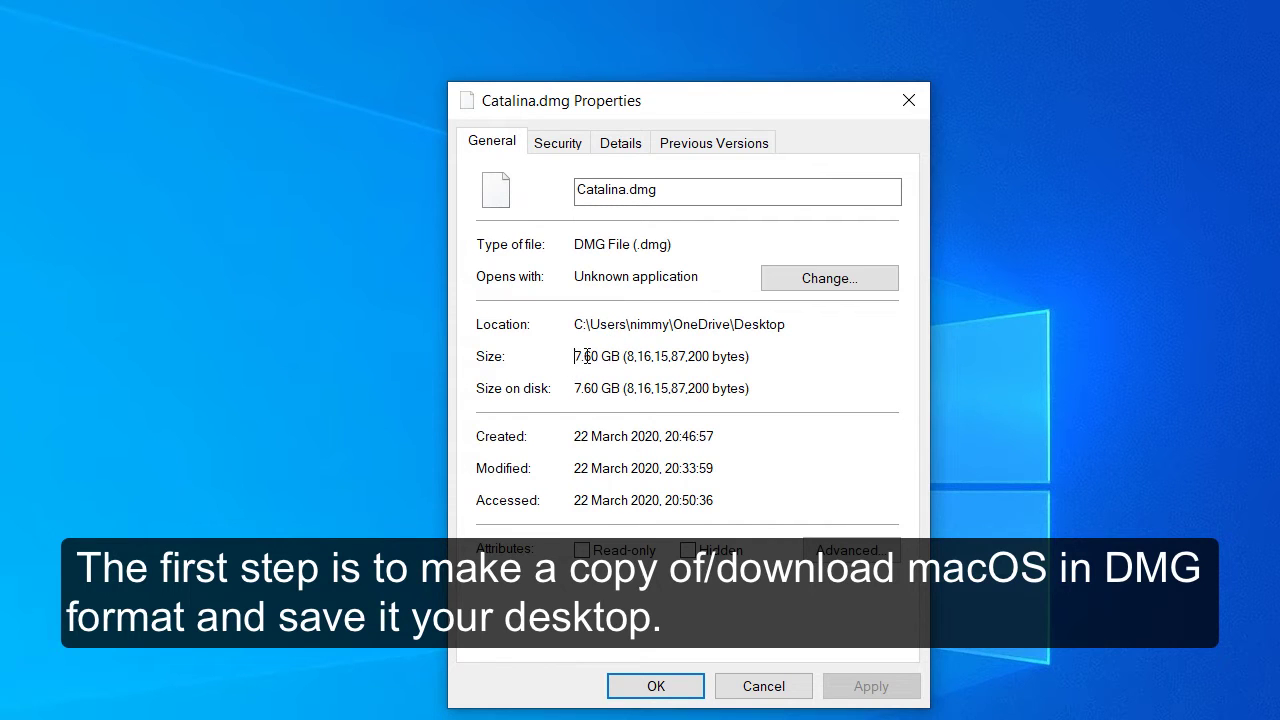
Step: Check the size of Catalina.dmg in its properties and close the dialog
left_click_drag(586, 356, 574, 356)
left_click(645, 685)
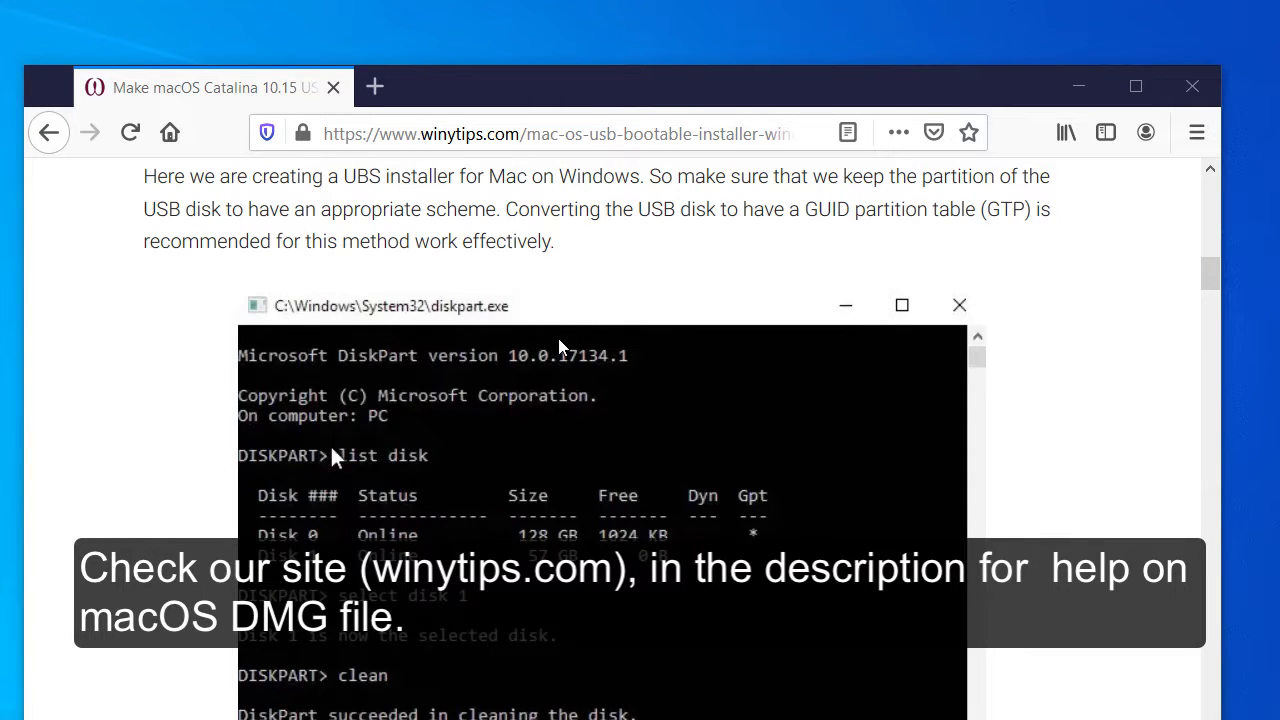
Step: Review the DiskPart commands for converting the USB disk to GPT in the winytips.com guide
scroll(560, 346, "down", 3)
scroll(559, 341, "down", 3)
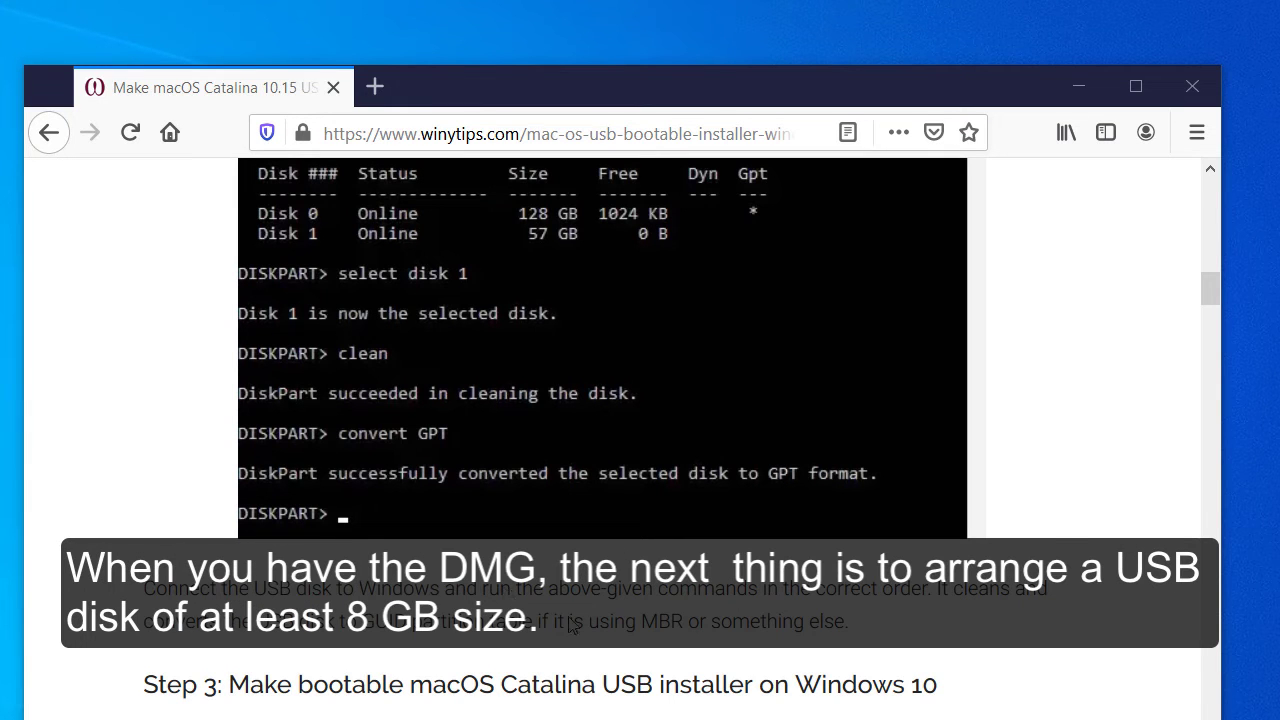
scroll(331, 209, "up", 4)
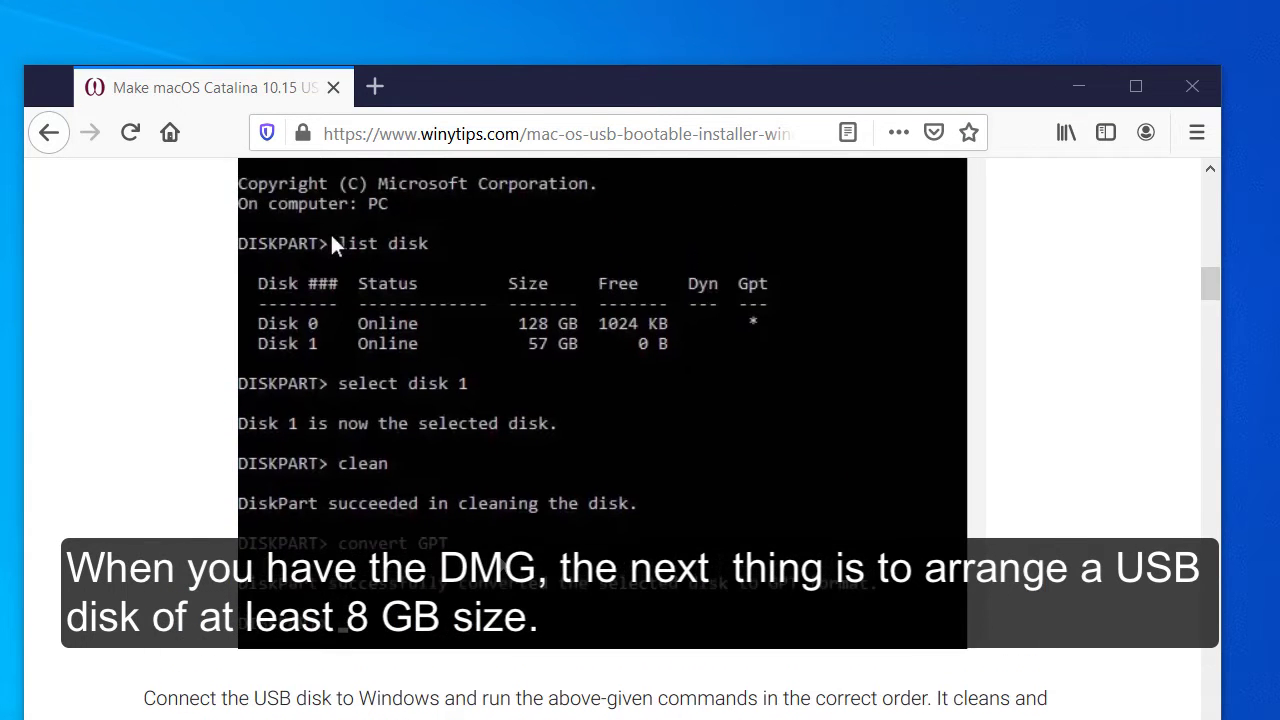
scroll(330, 334, "down", 1)
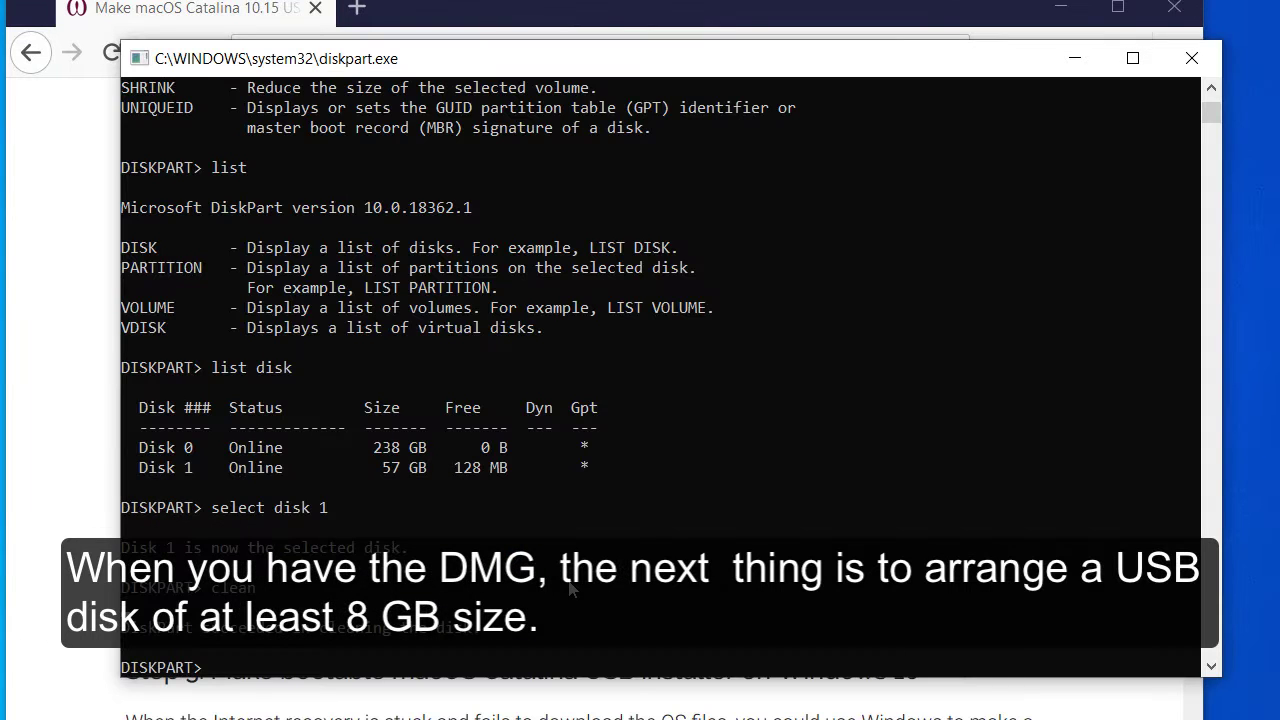
Step: Try to convert the selected disk 1 straight to GPT in DiskPart with "convert GPT"
type("conve")
type("rt GP")
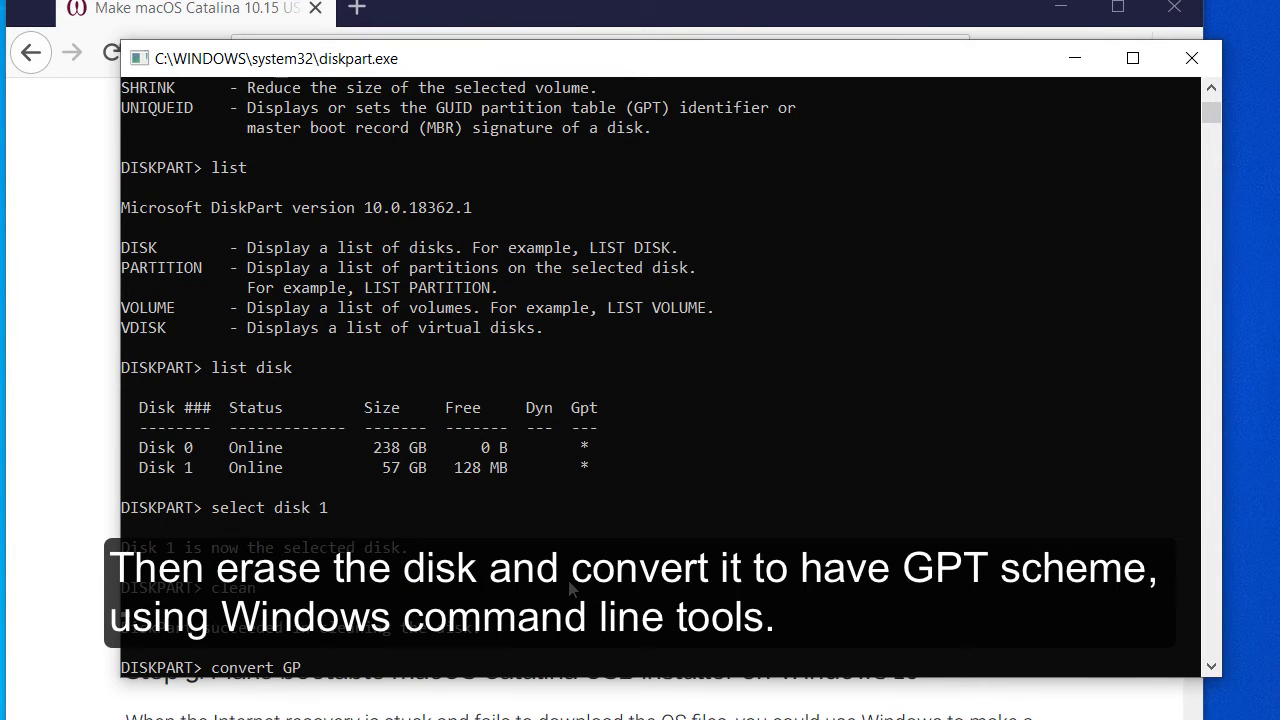
type("T")
key("Return")
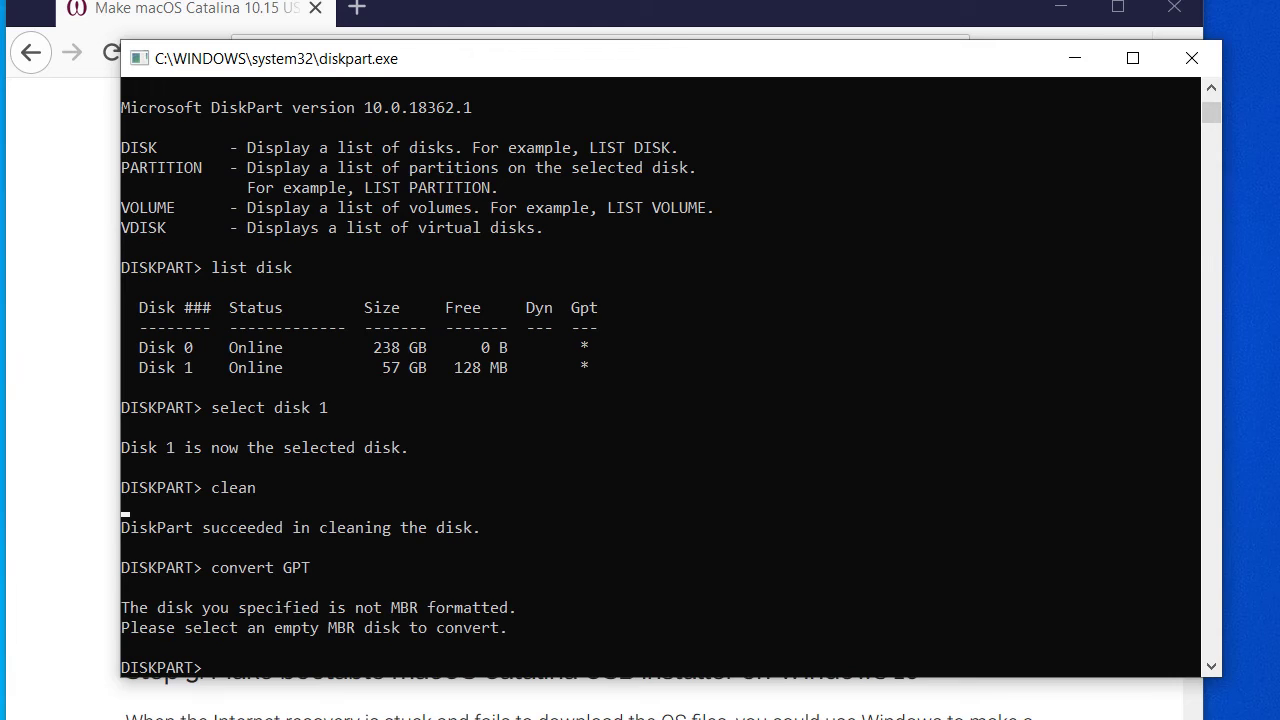
Step: Convert the selected disk to MBR with "convert mbr" and back to GPT with "convert gpt"
type("nvert mbr")
key("Return")
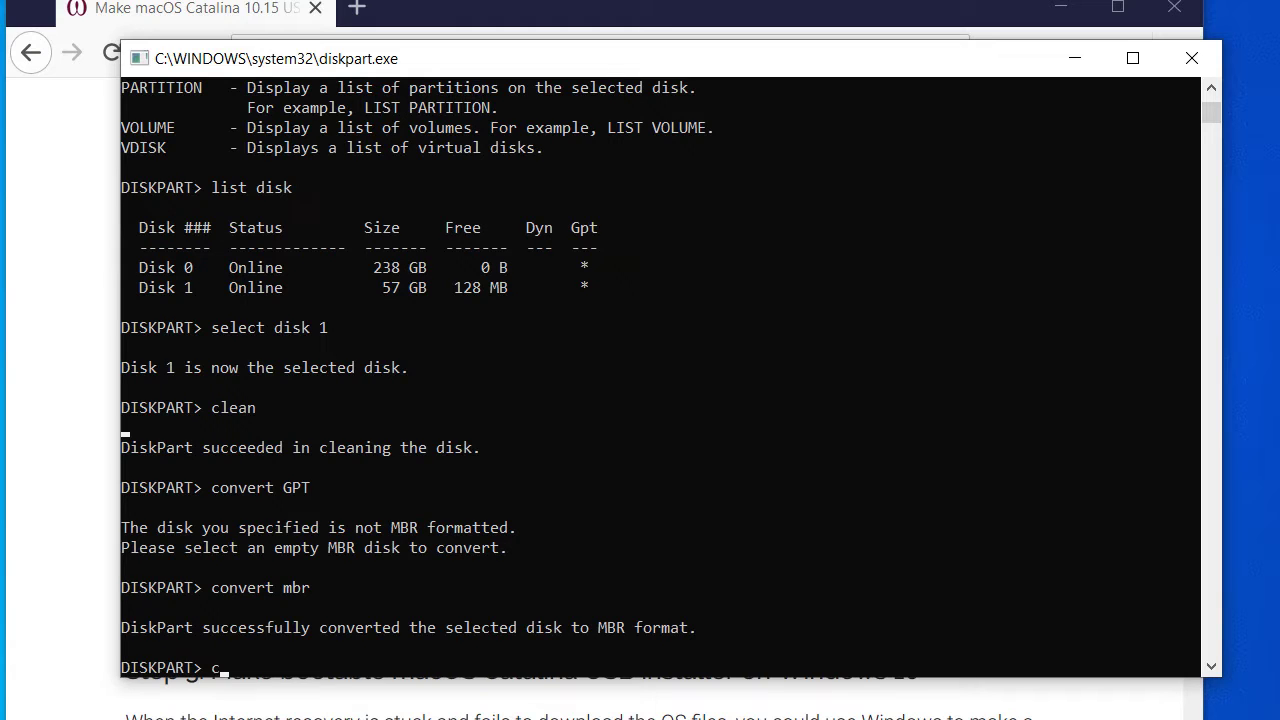
type("convert g")
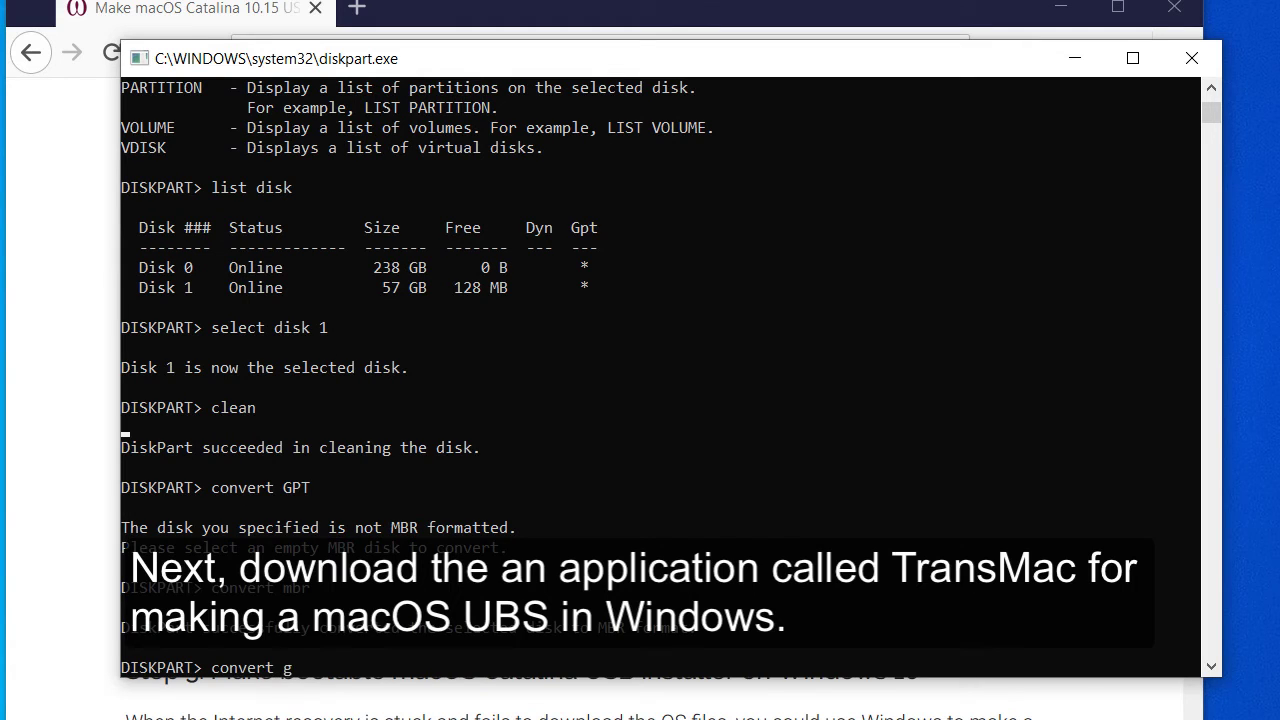
type("pt")
key("Return")
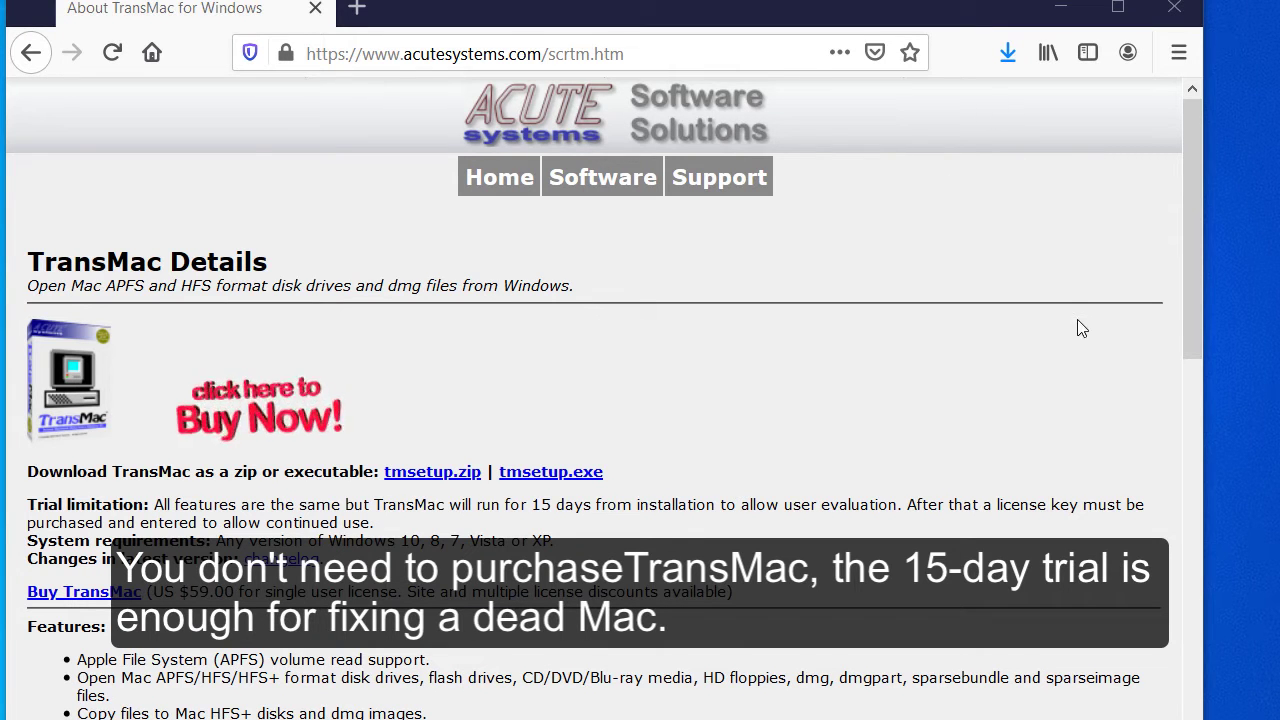
Step: Run the downloaded tmsetup(1).exe in Firefox and proceed through the TransMac setup, accepting the license agreement
left_click(1005, 55)
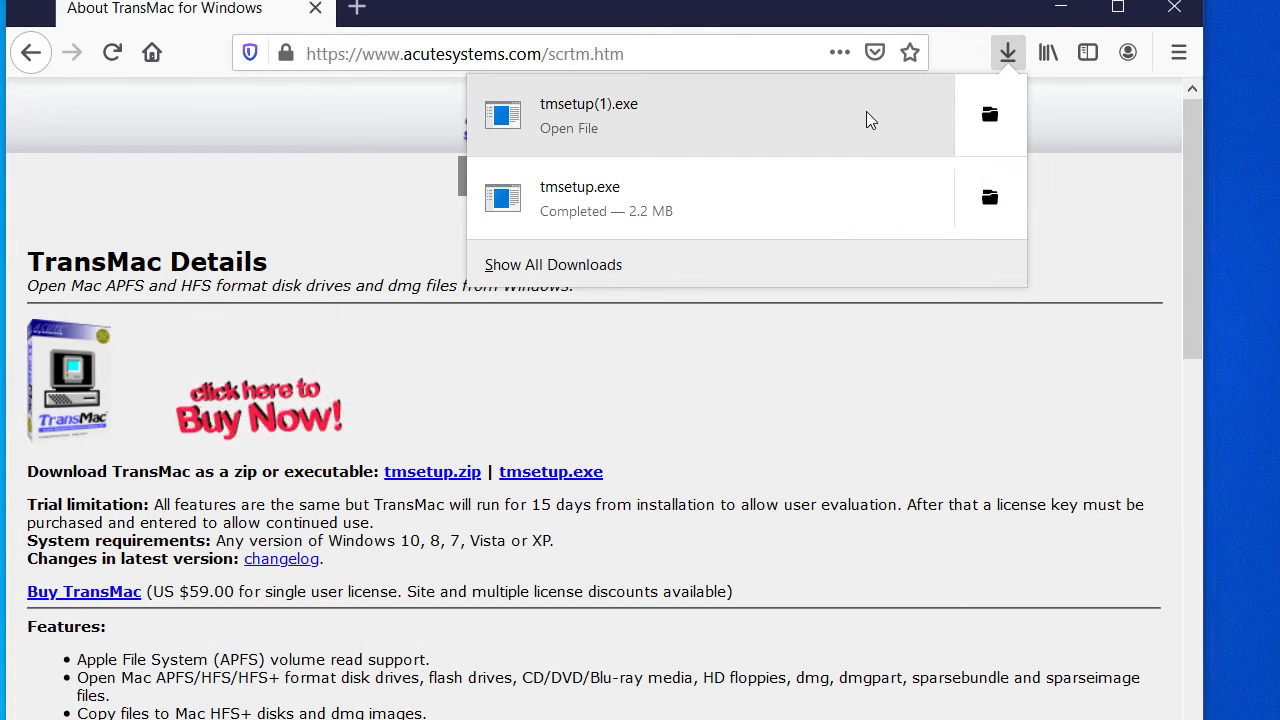
left_click(866, 114)
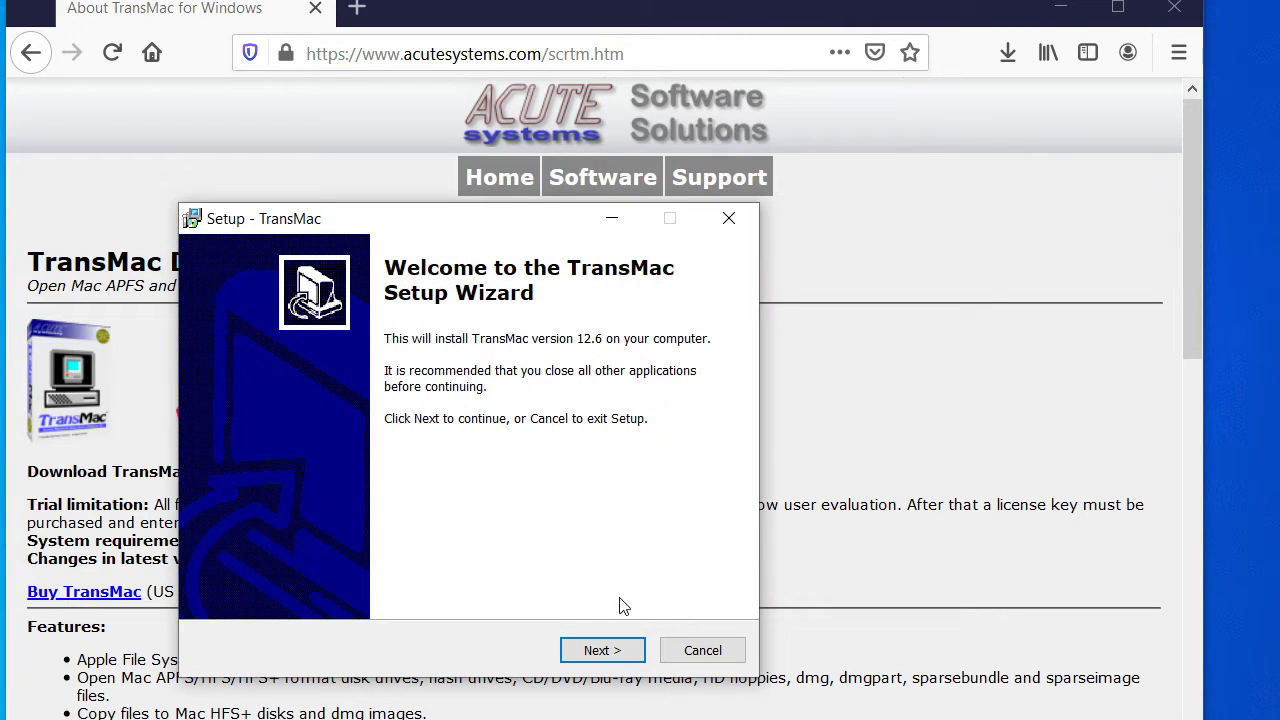
left_click(607, 649)
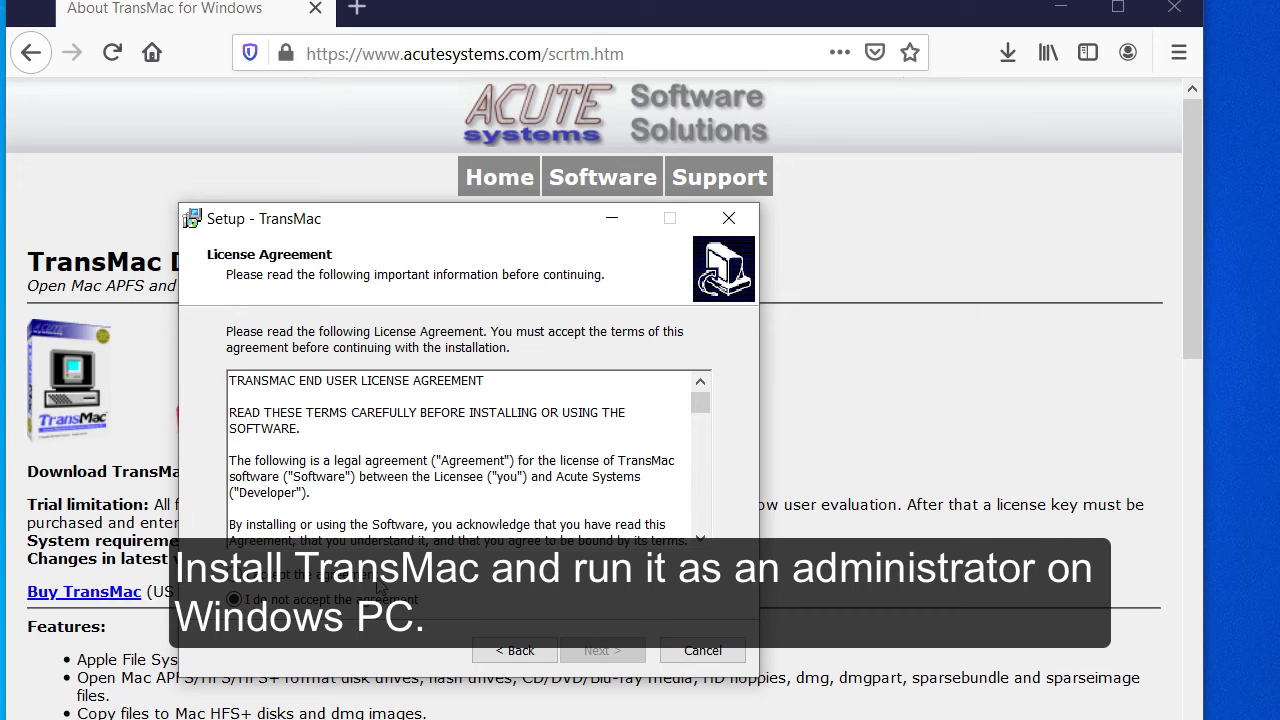
left_click(376, 577)
left_click(620, 651)
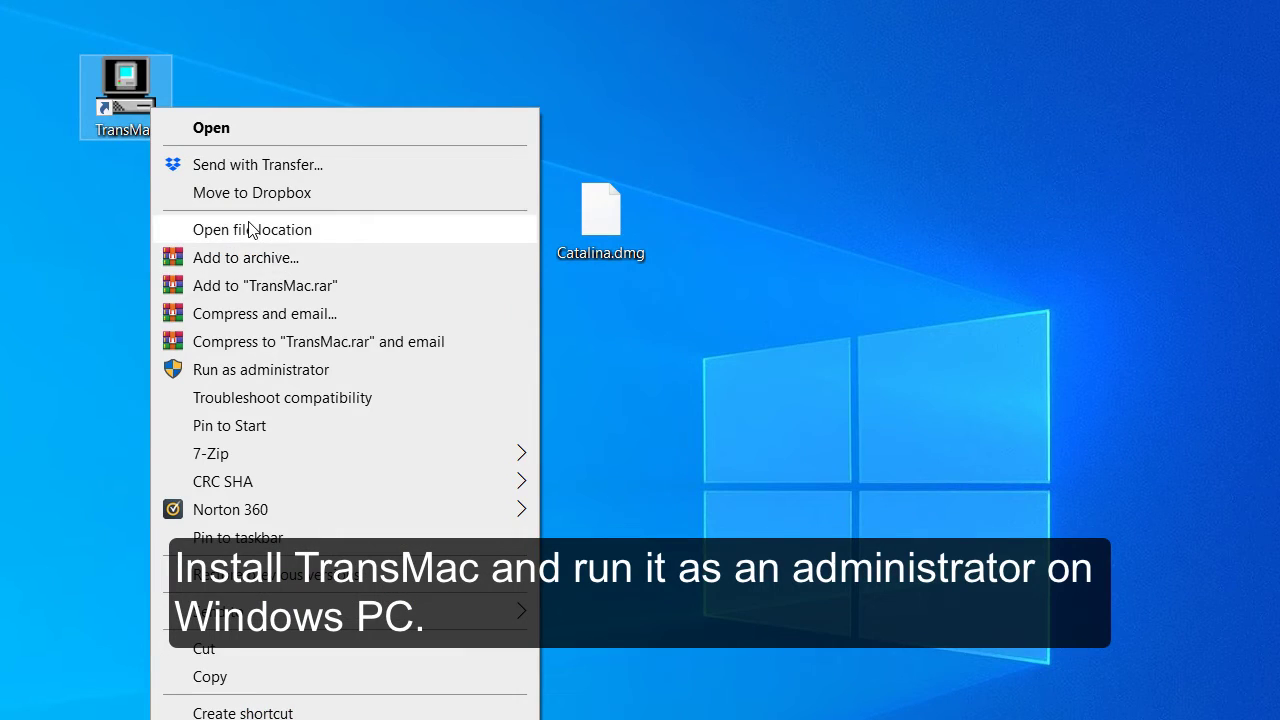
Step: Launch TransMac from the desktop as administrator and continue with the trial
left_click(256, 369)
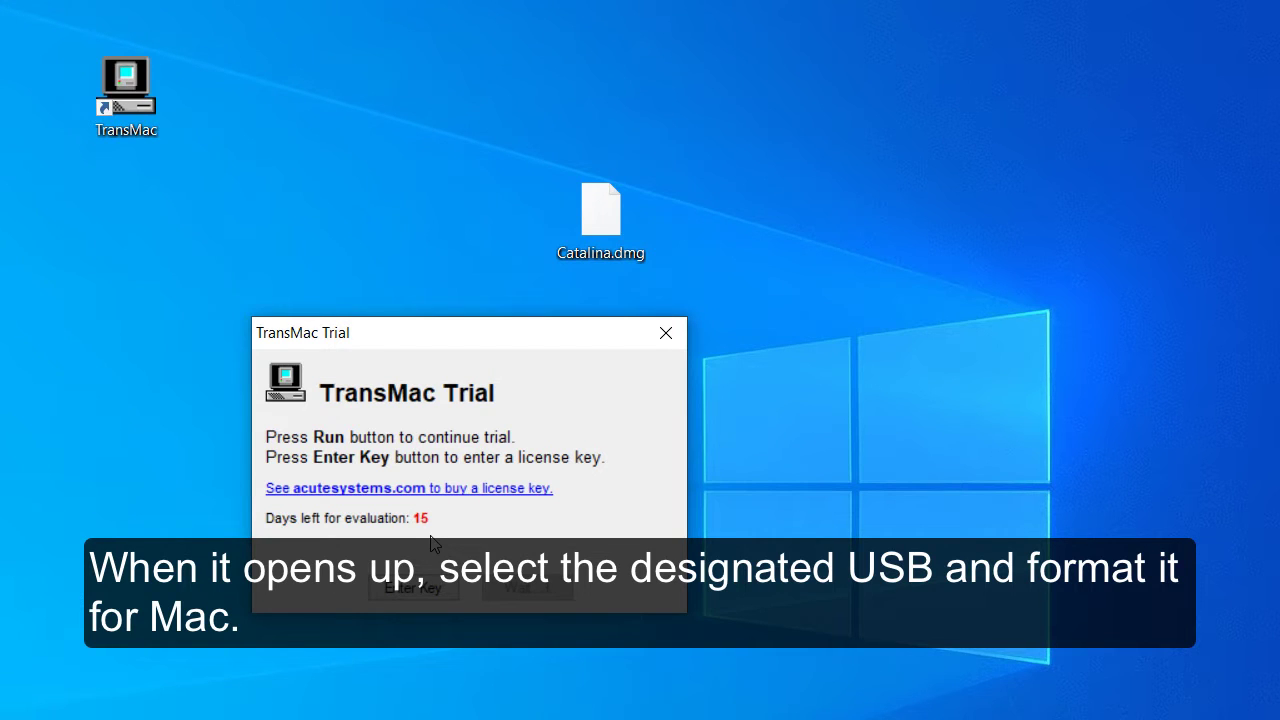
left_click(501, 586)
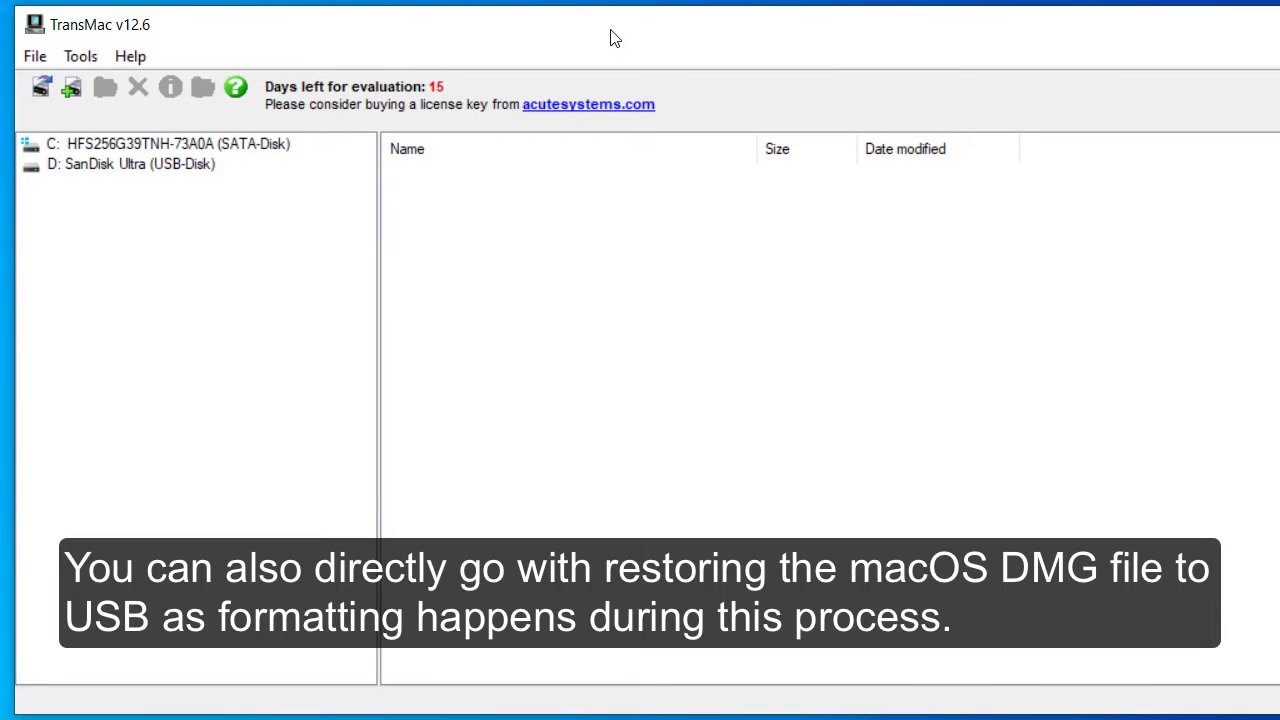
Step: Try to restore the D: SanDisk Ultra USB disk with a disk image
right_click(143, 170)
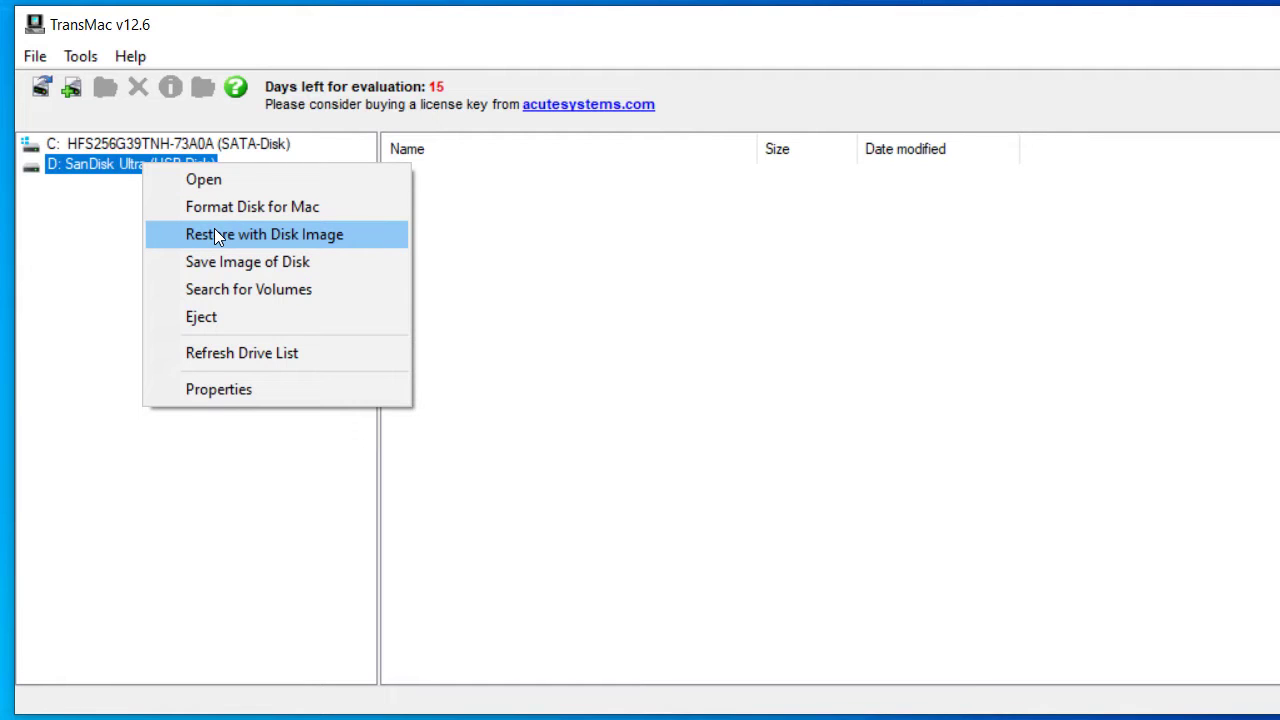
left_click(214, 234)
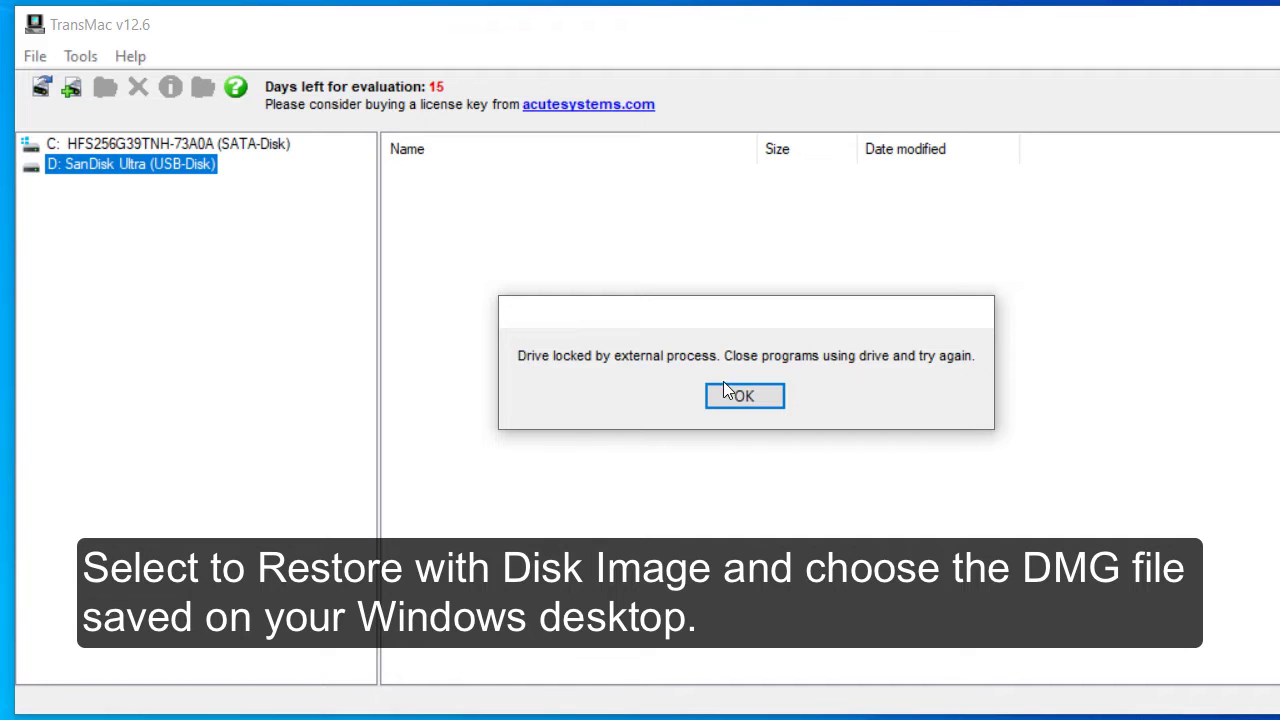
left_click(735, 397)
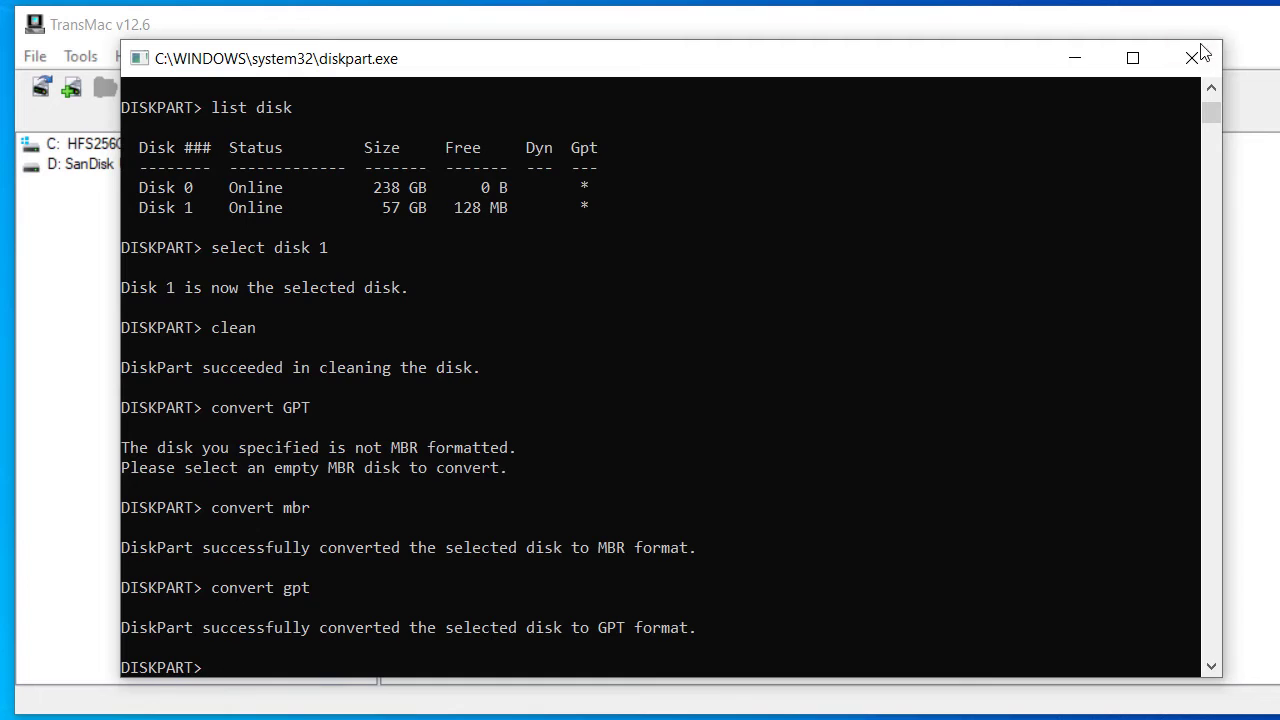
Step: Close DiskPart and start Restore with Disk Image on the D: SanDisk Ultra USB disk, agreeing to overwrite its volumes
left_click(1192, 57)
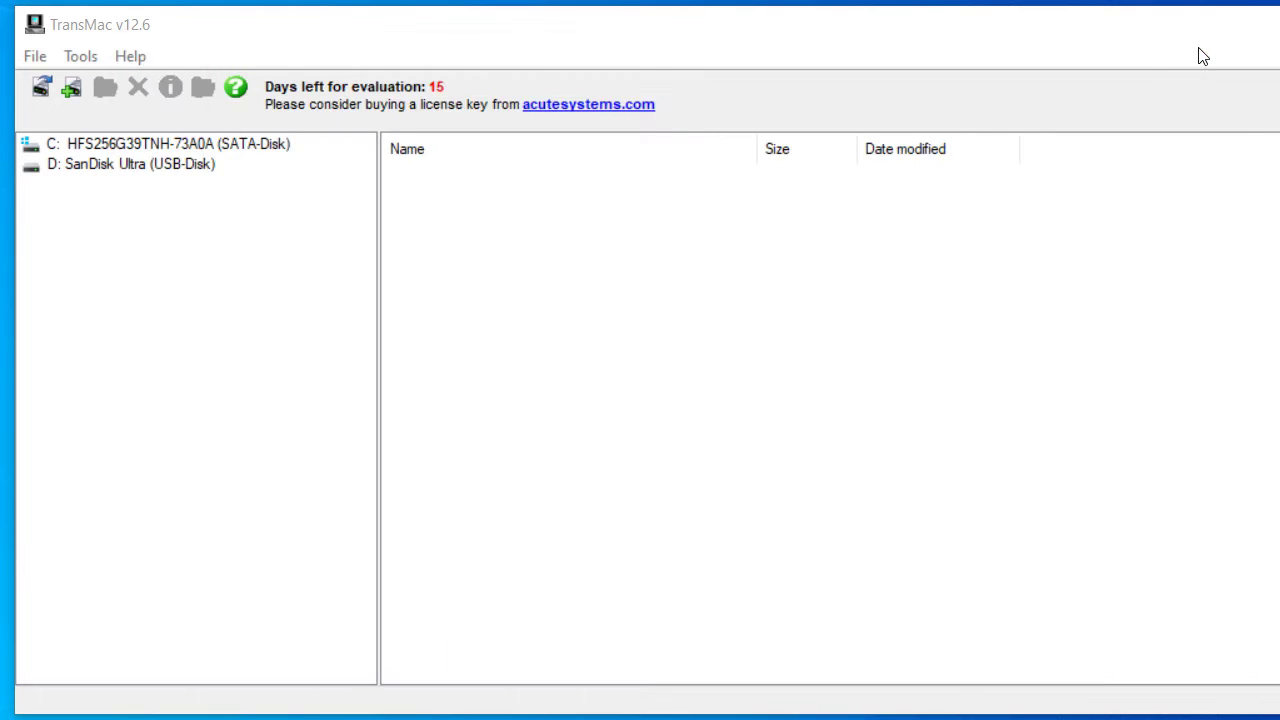
right_click(104, 170)
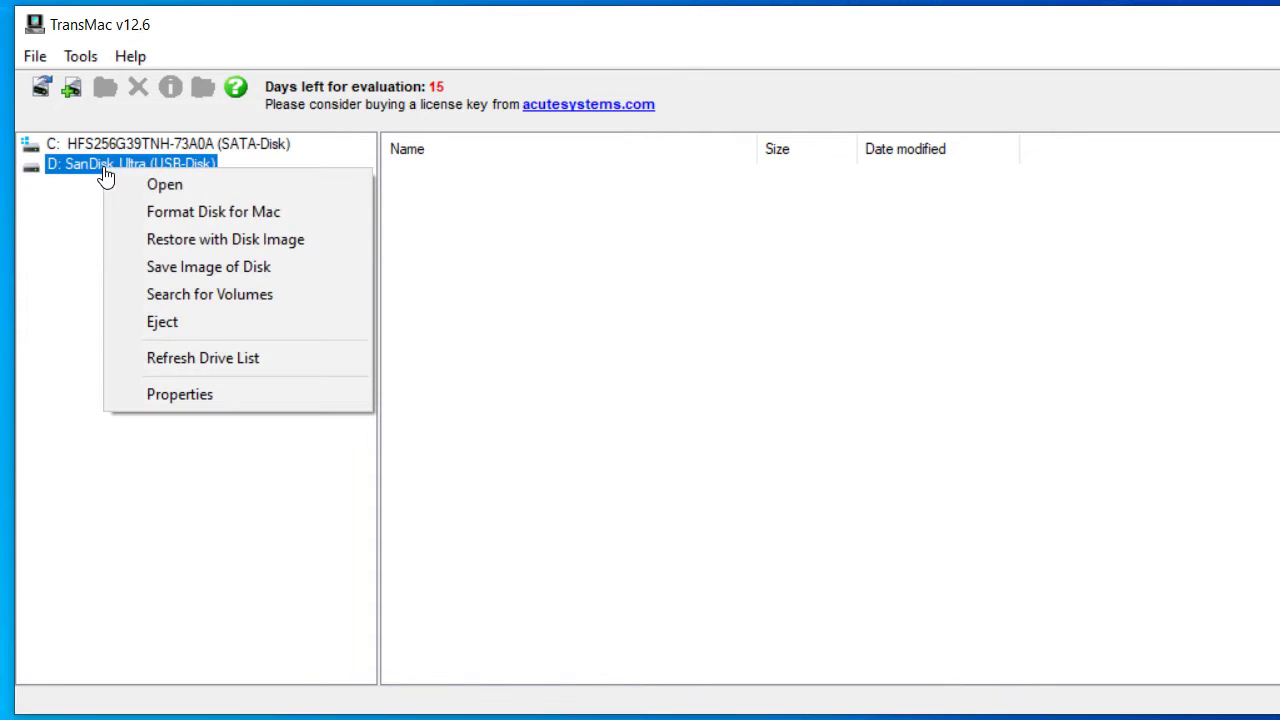
left_click(168, 240)
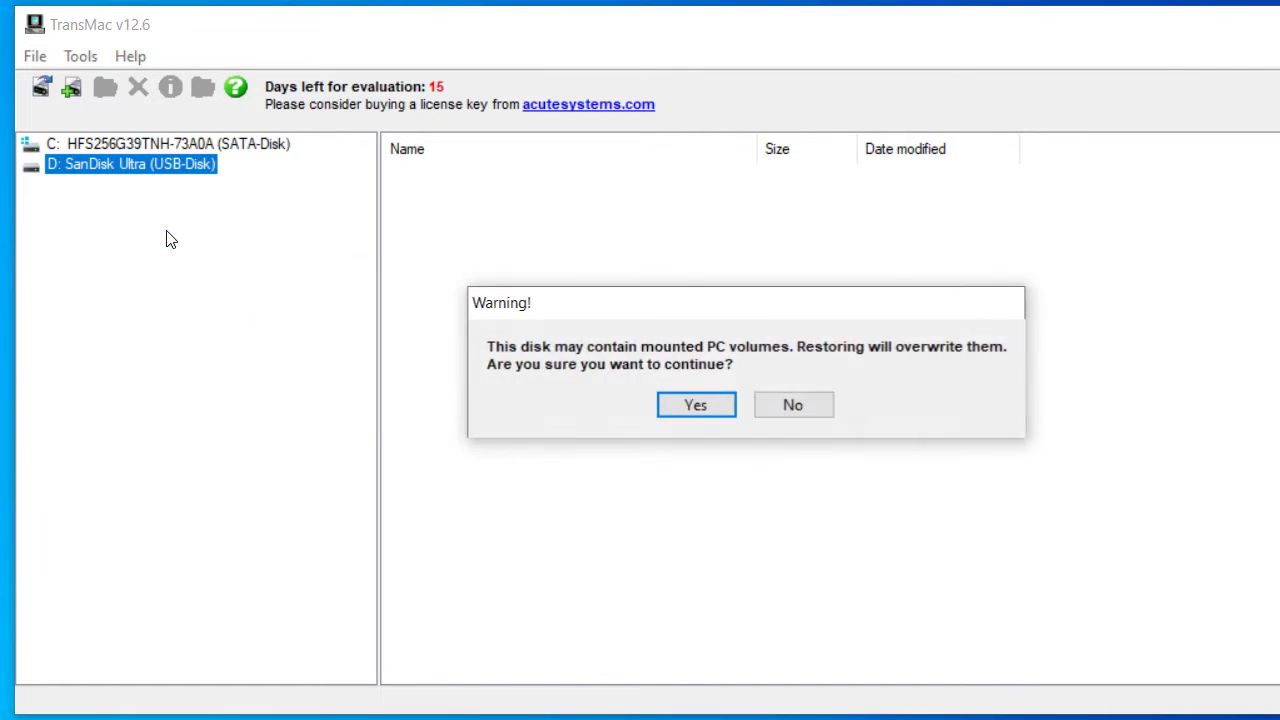
left_click(711, 410)
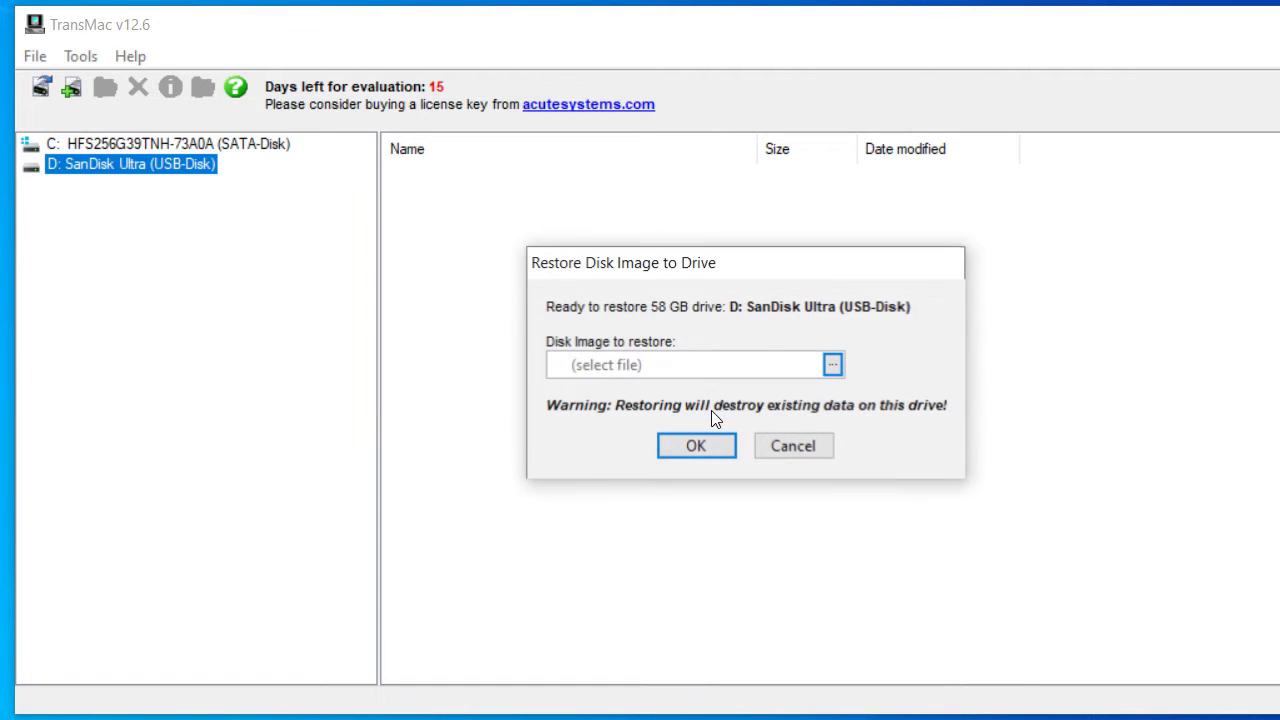
Step: Choose Catalina.dmg from the Desktop as the disk image and restore it to the USB drive, accepting the final overwrite warning
left_click(836, 366)
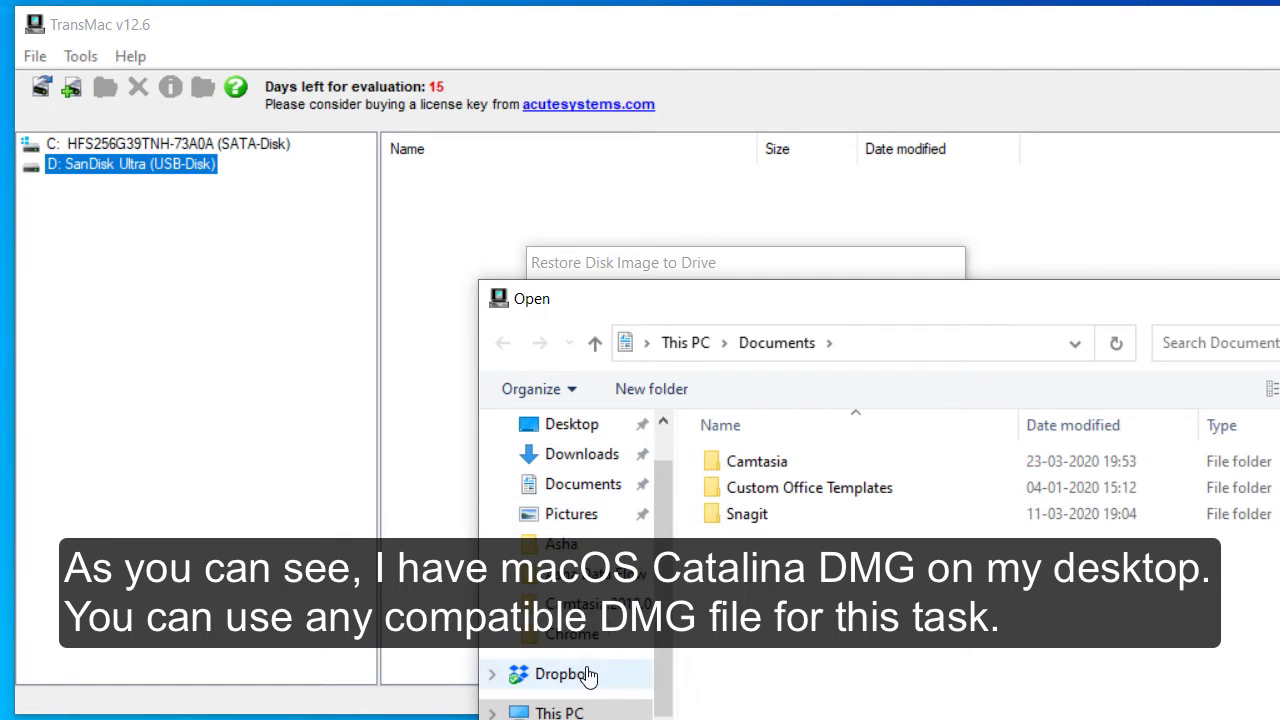
left_click(586, 432)
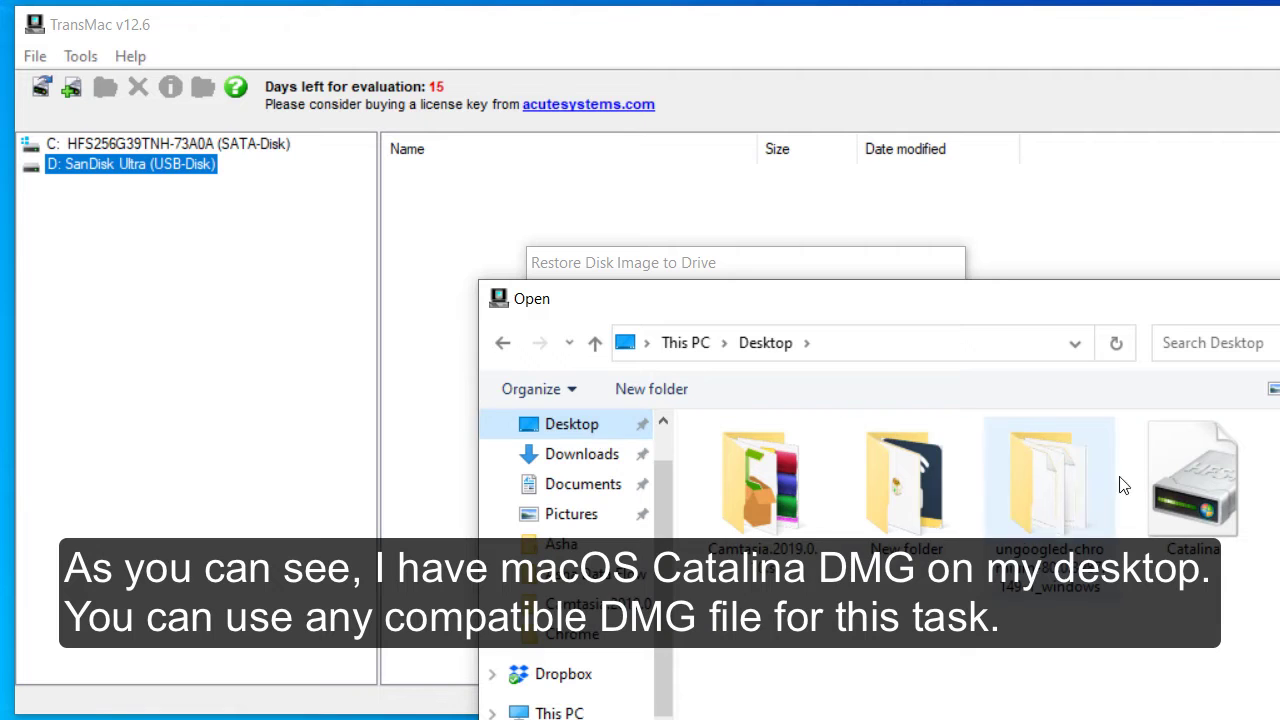
double_click(1180, 474)
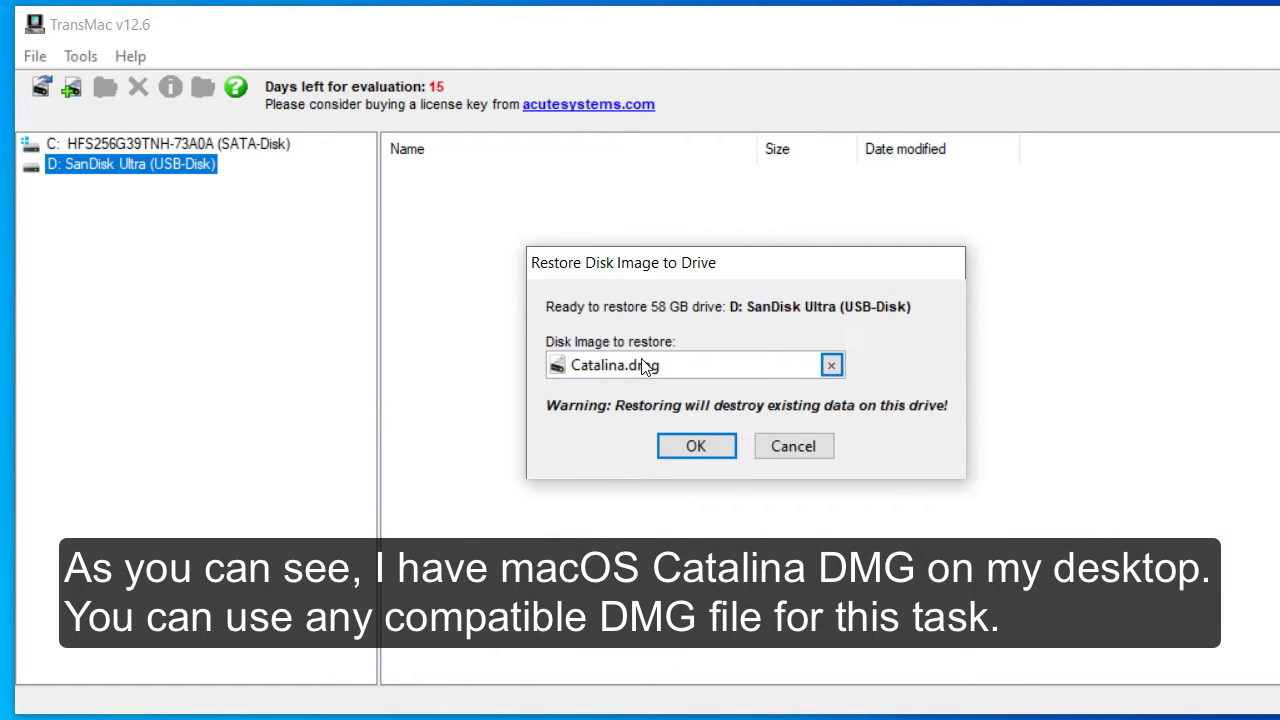
left_click(691, 446)
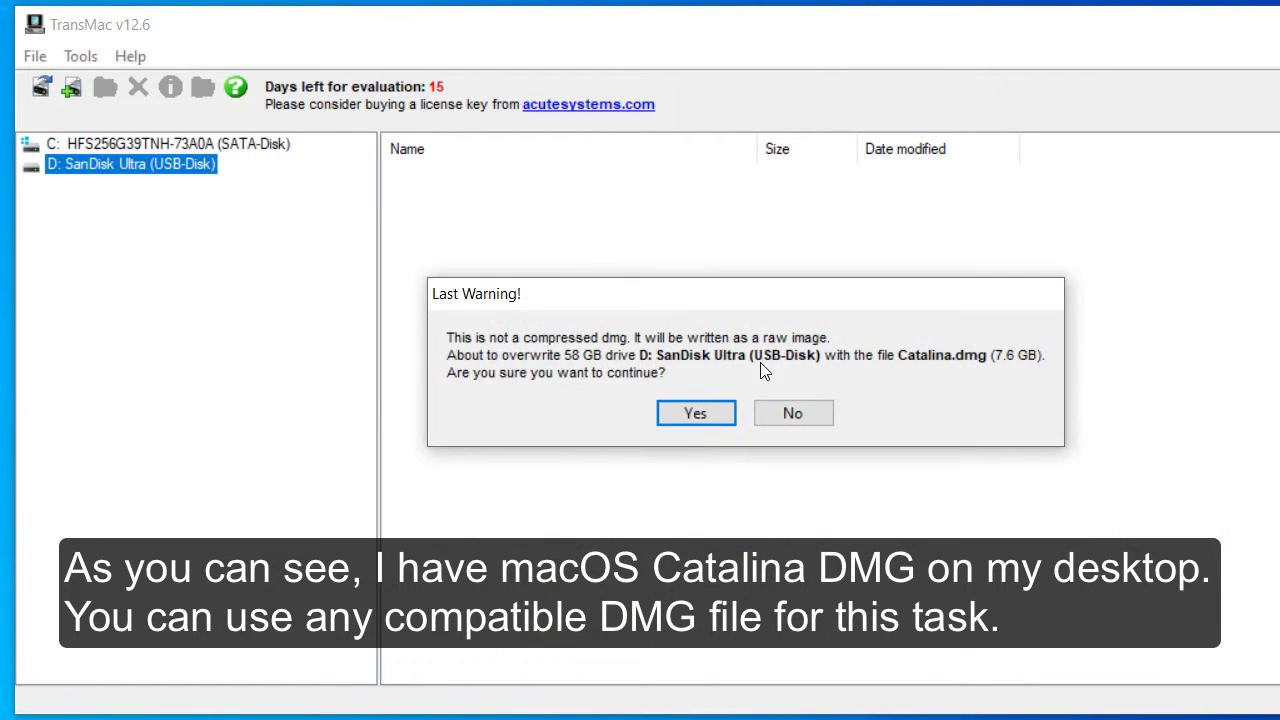
left_click(695, 412)
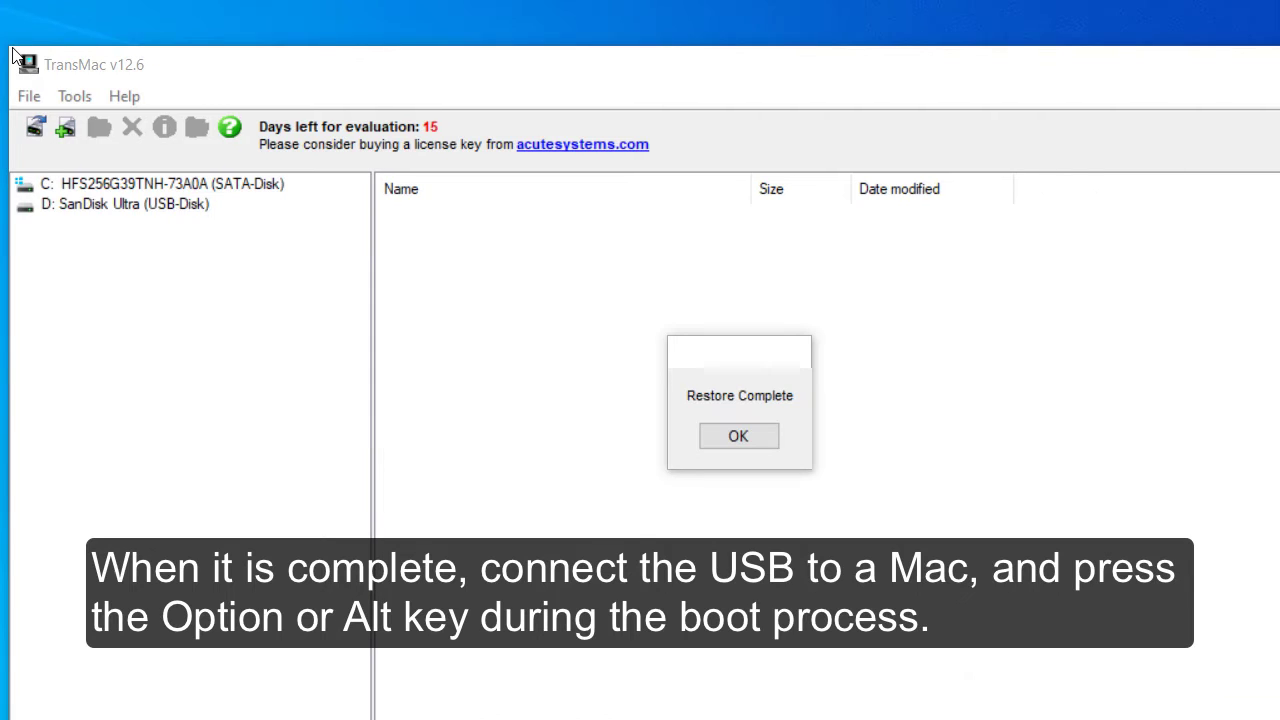
Step: Dismiss the restore message, close TransMac and decline the Windows offer to format drive D:
left_click(751, 437)
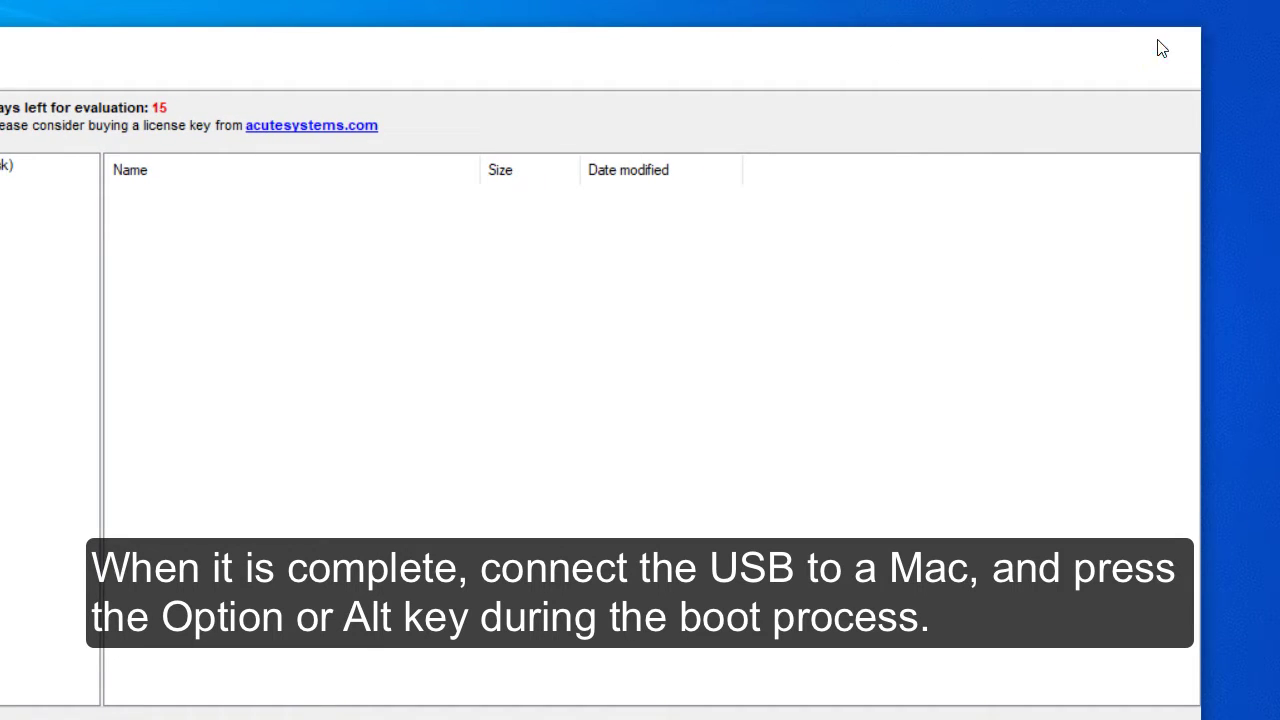
left_click(1171, 46)
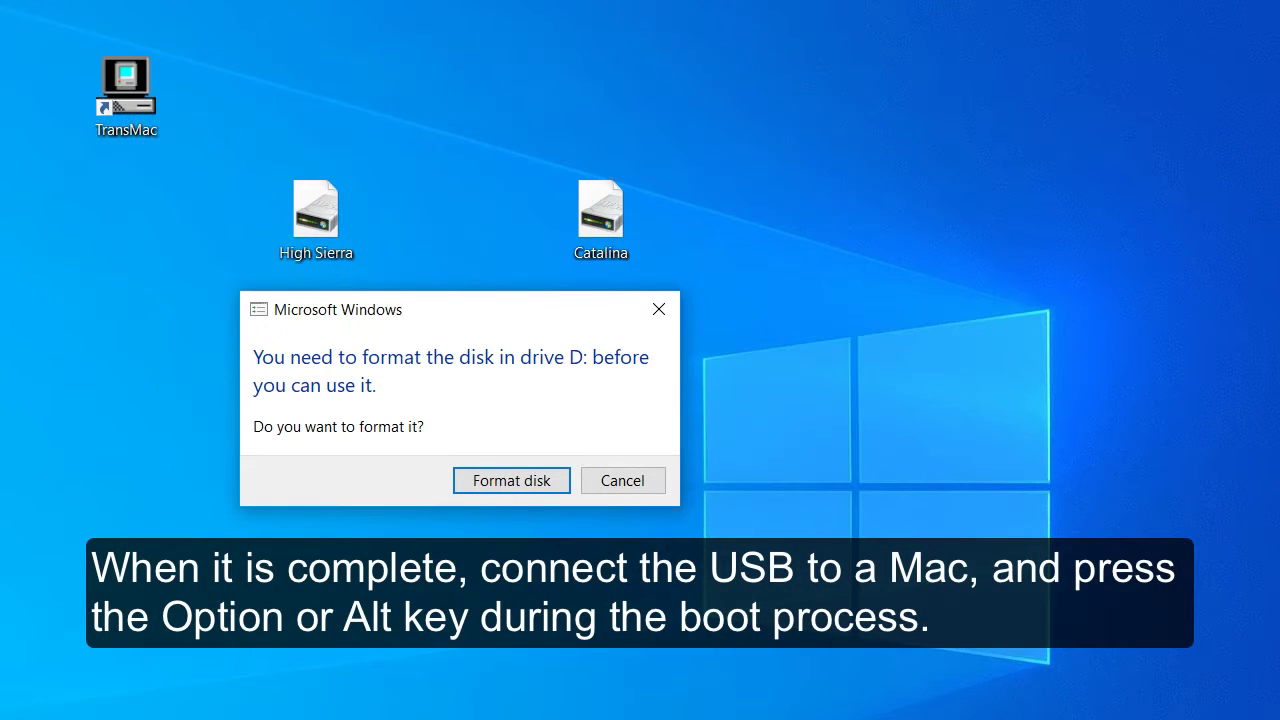
left_click(622, 480)
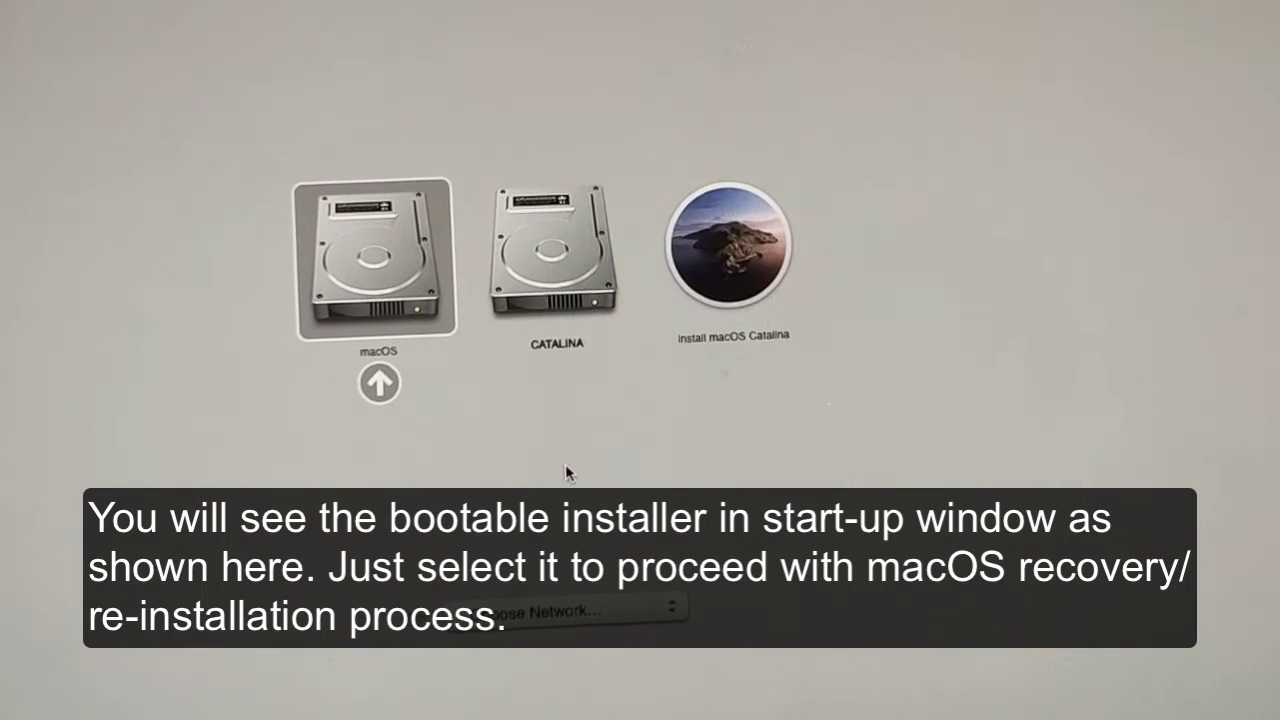
Step: Boot the Mac from the Install macOS Catalina entry in the startup disk selection
key("Right")
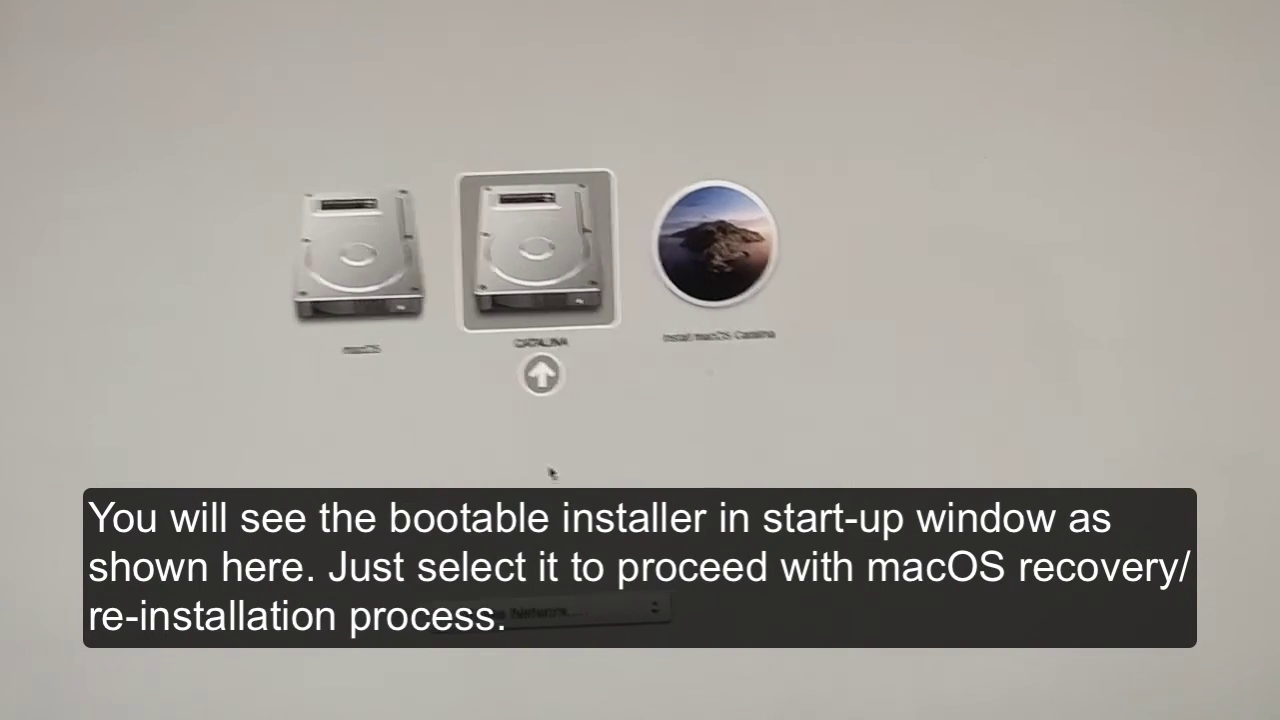
key("Right")
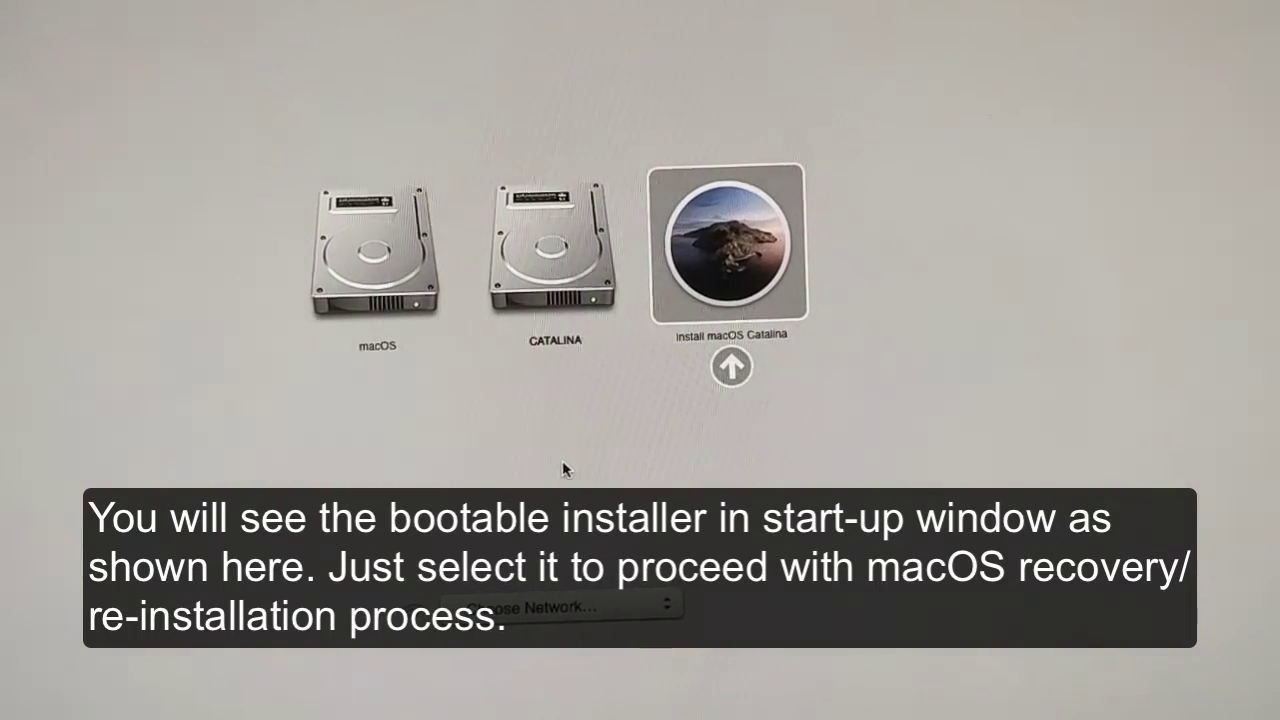
key("Return")
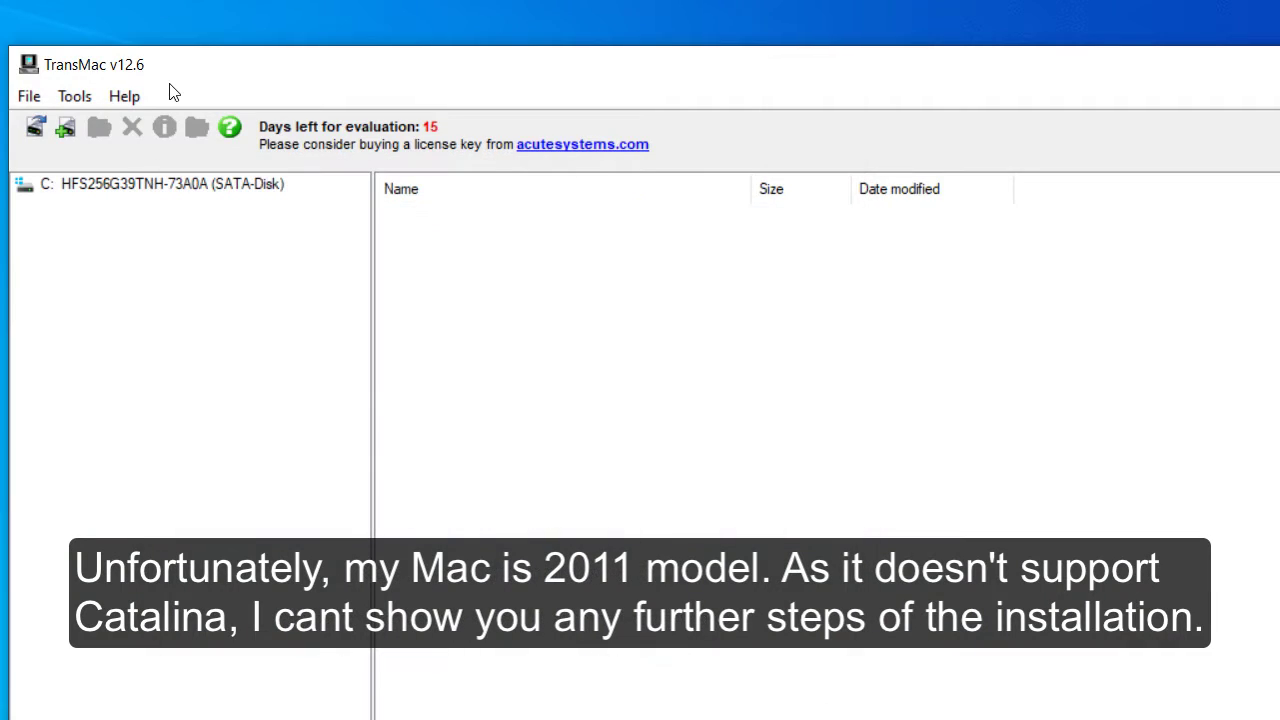
Step: Refresh the drive list and start Restore with Disk Image on the D: SanDisk Ultra USB disk, accepting the overwrite prompt
left_click(73, 96)
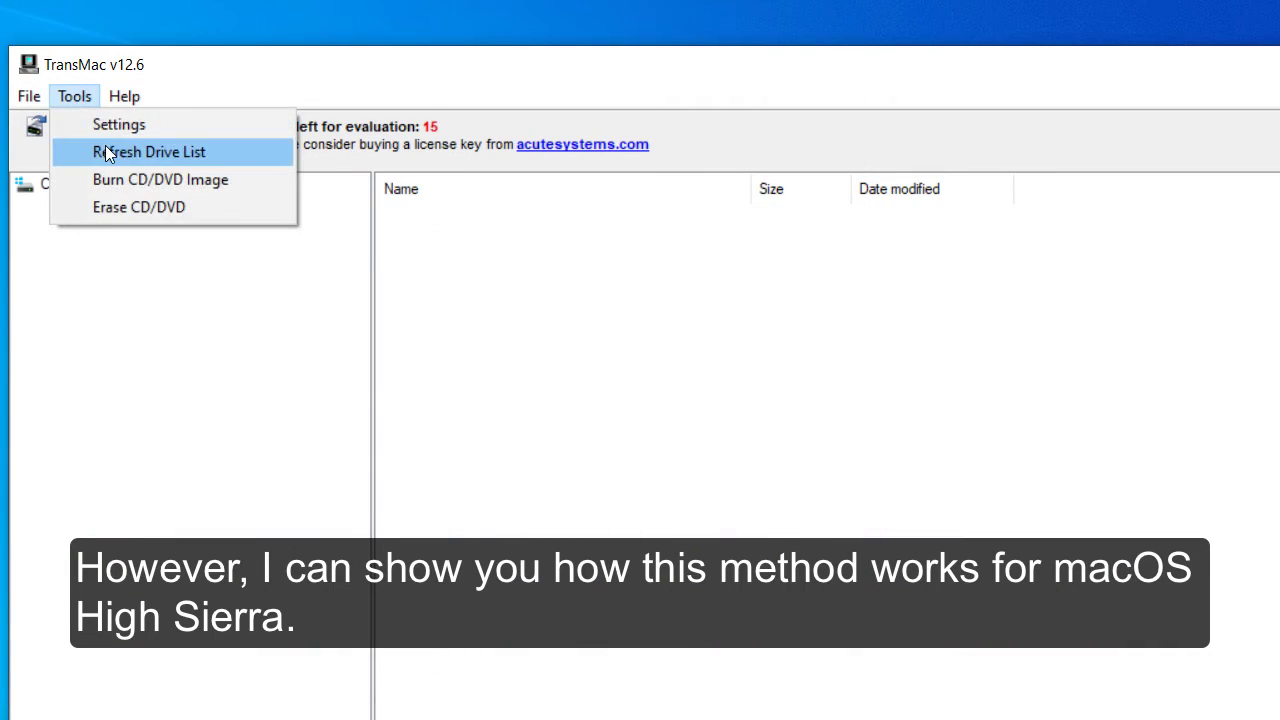
left_click(106, 151)
right_click(138, 204)
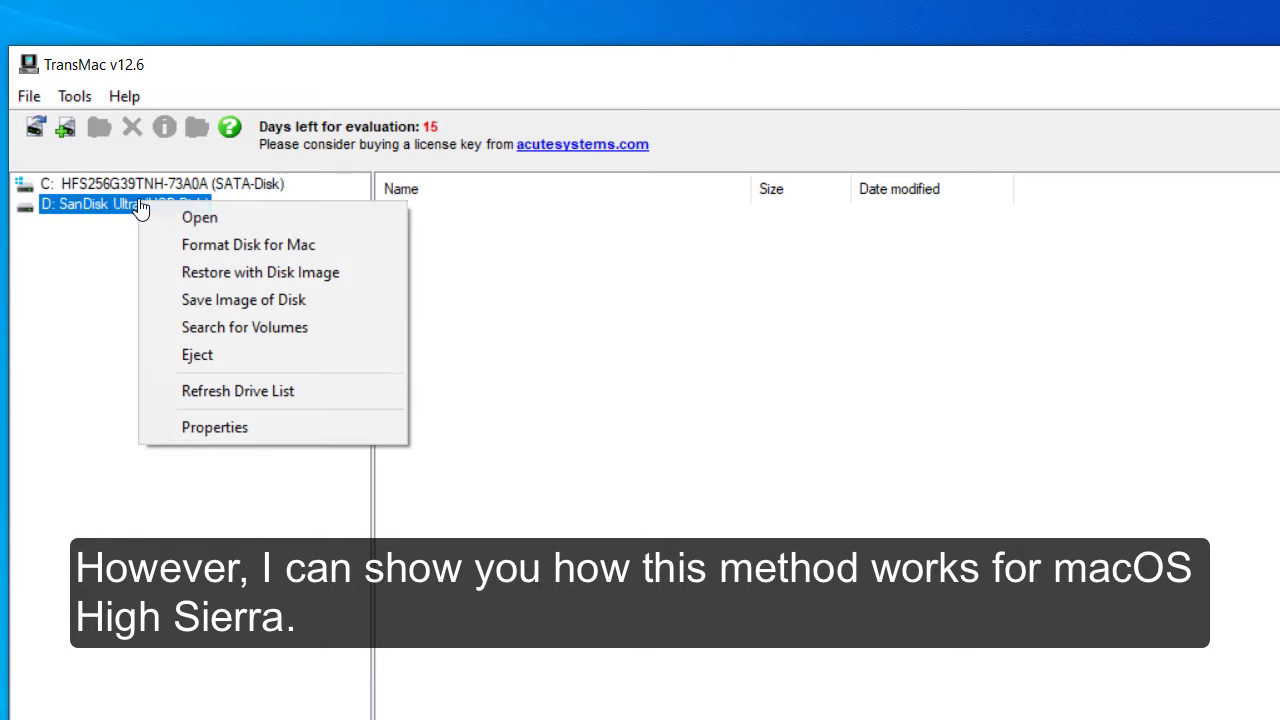
left_click(210, 273)
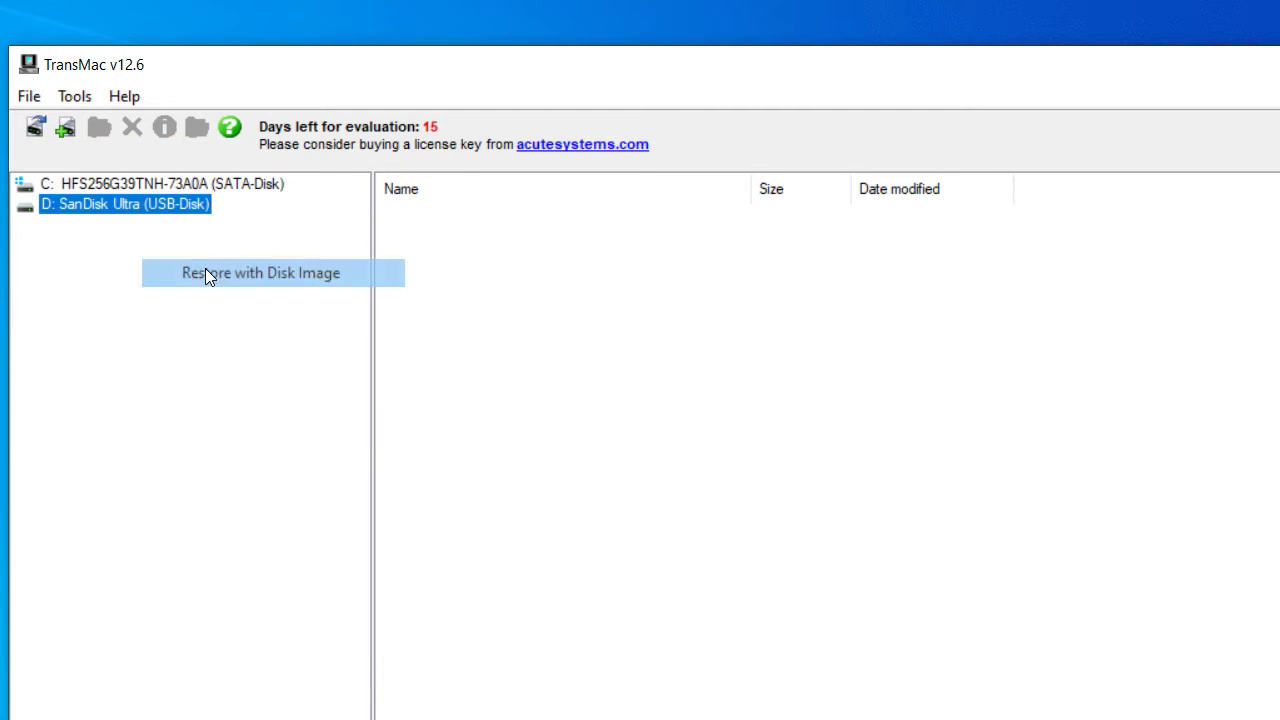
left_click(681, 445)
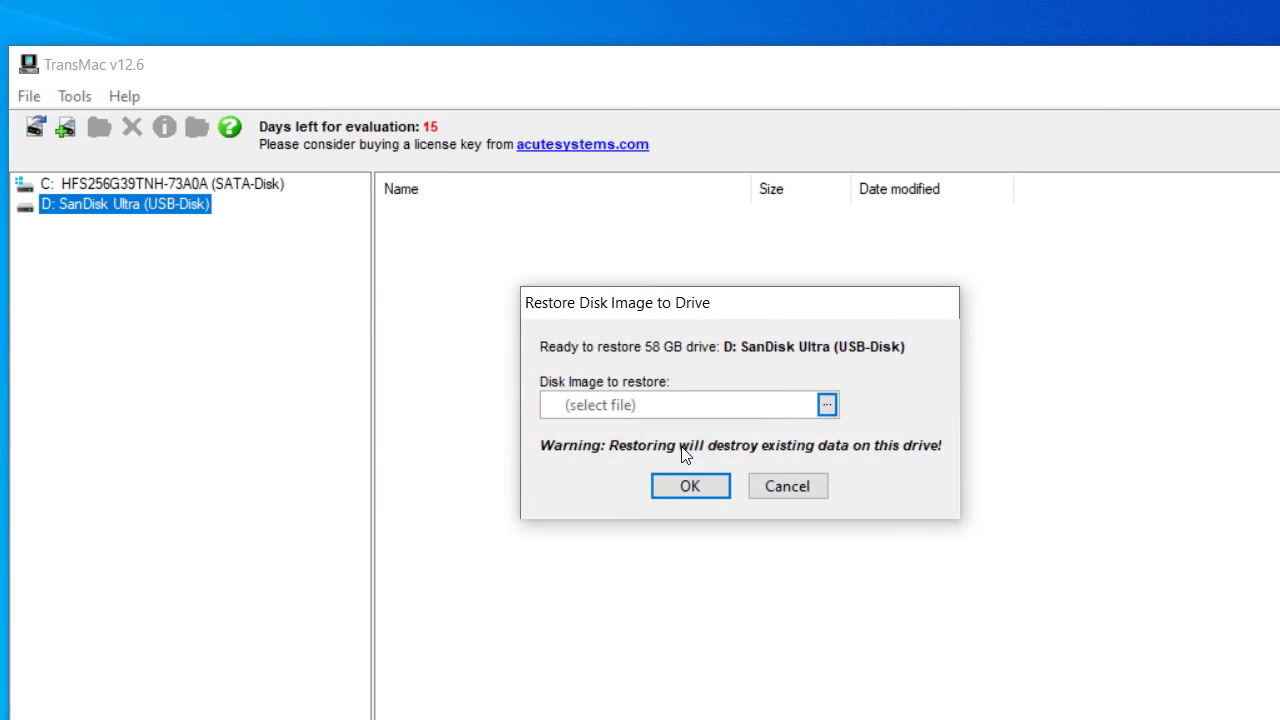
Step: Choose High Sierra.dmg from the Desktop as the disk image and restore it to the USB drive, accepting the final warning
left_click(827, 404)
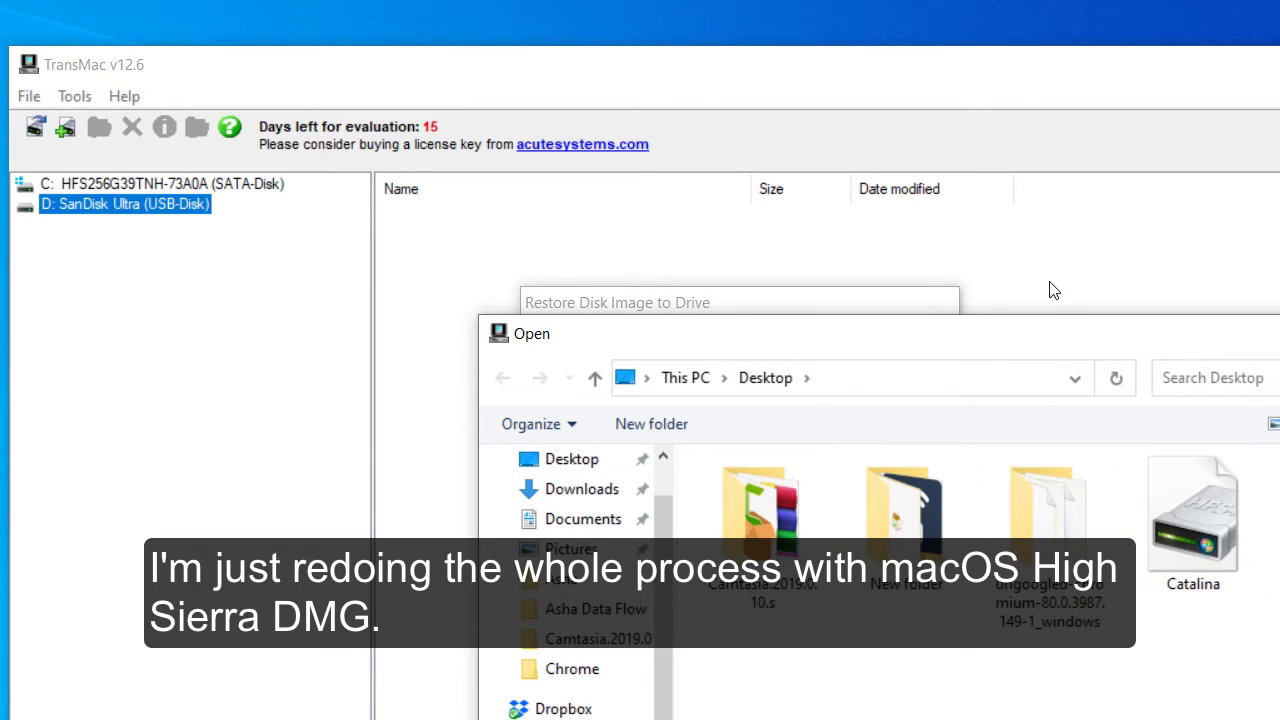
left_click_drag(1046, 337, 688, 137)
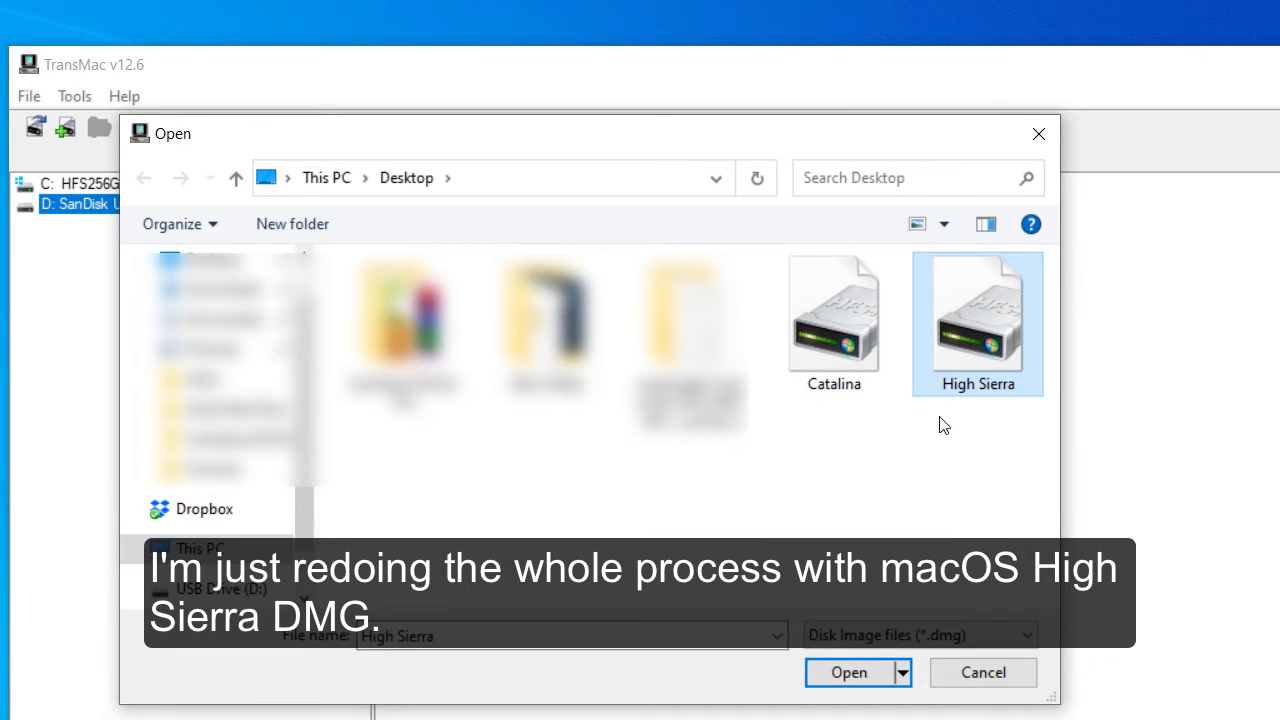
left_click(850, 673)
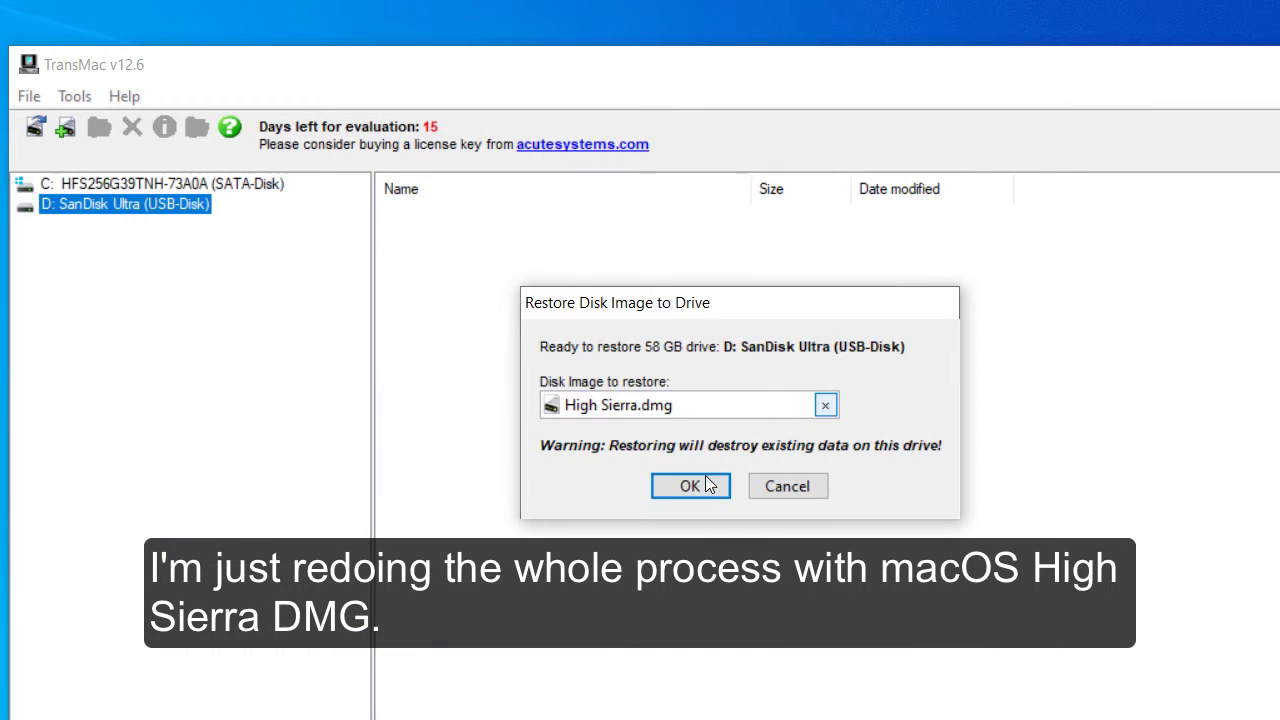
left_click(705, 483)
left_click(693, 453)
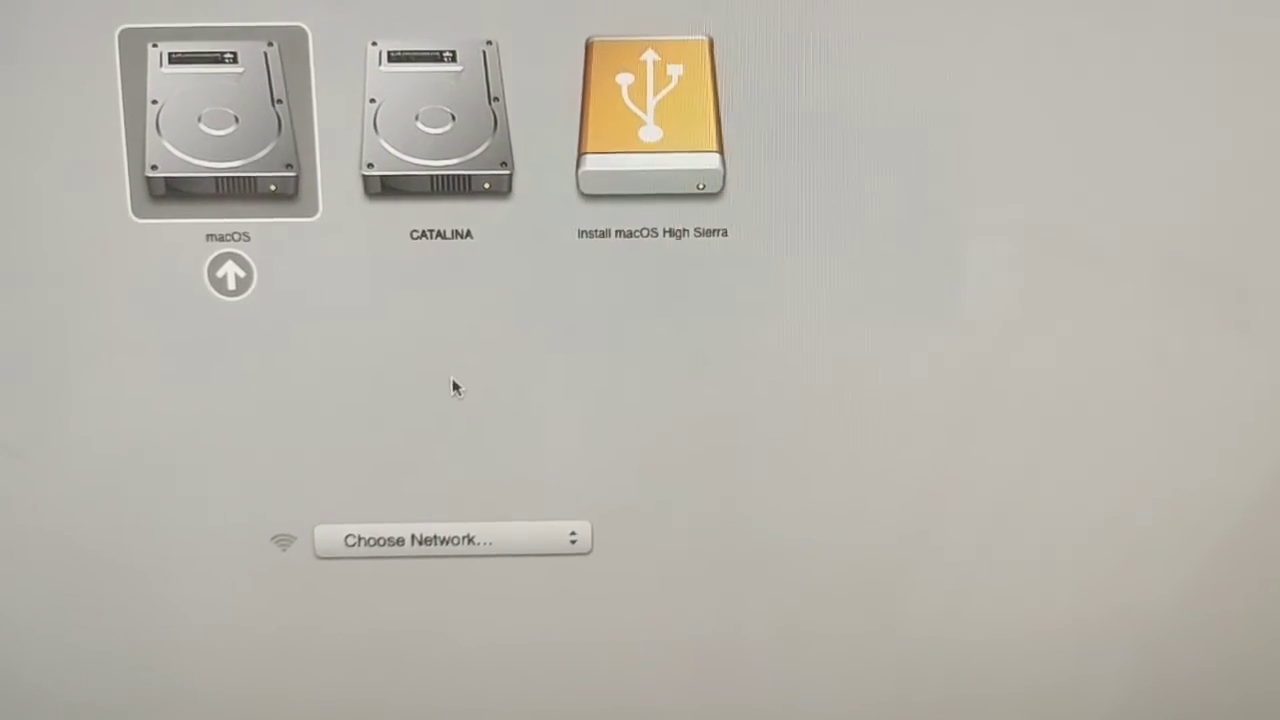
Step: Boot the Mac from the Install macOS High Sierra entry in the startup disk selection
key("Right")
key("Right")
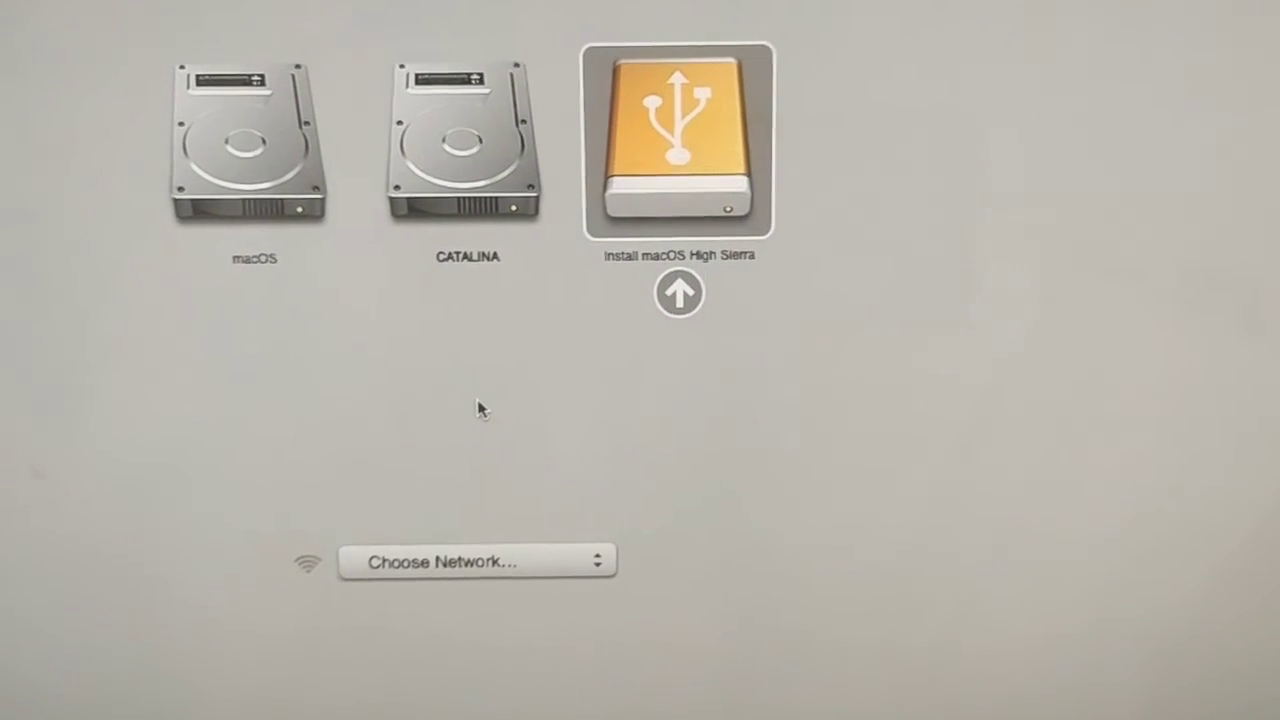
key("Return")
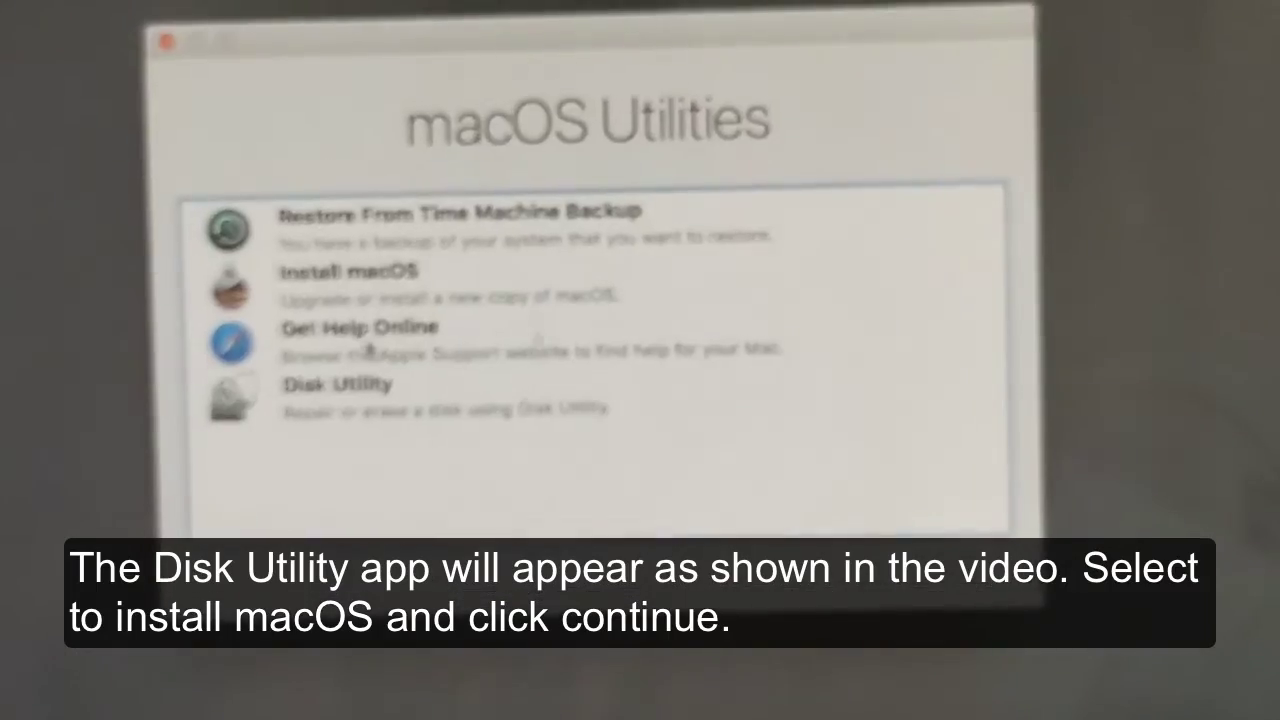
Step: Start Install macOS from macOS Utilities and continue past the macOS High Sierra welcome screen
left_click(340, 262)
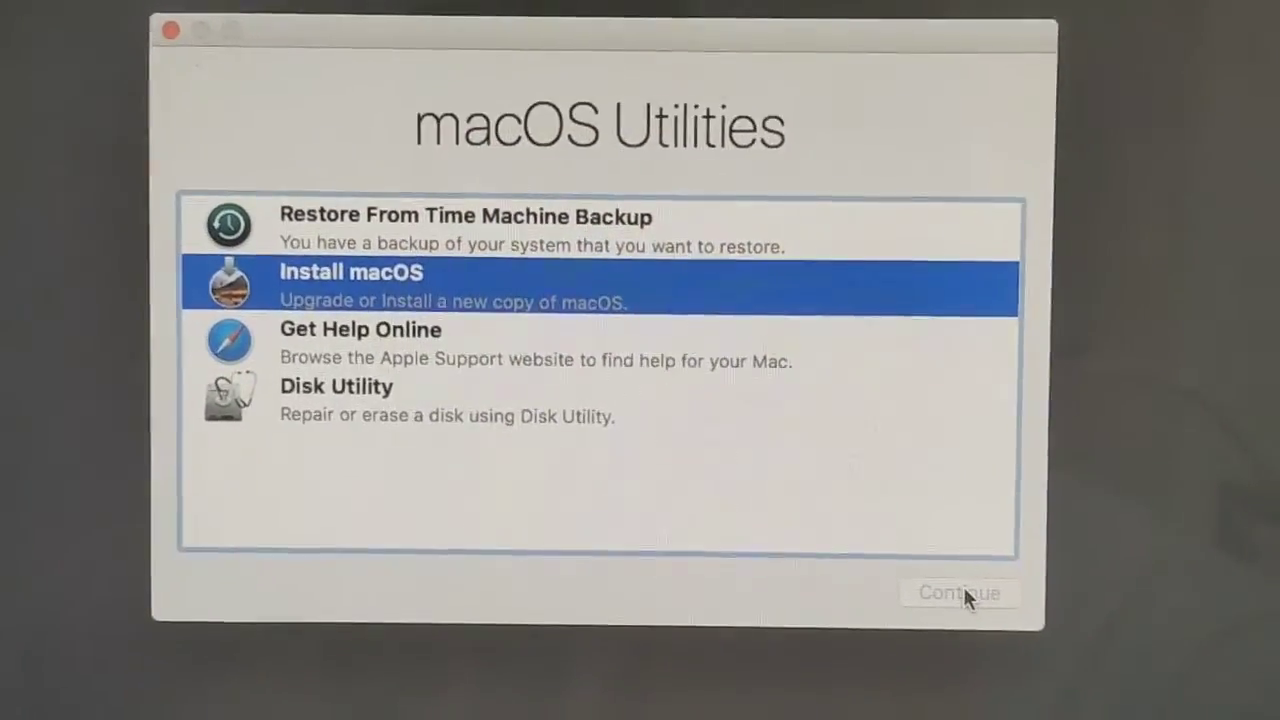
left_click(966, 616)
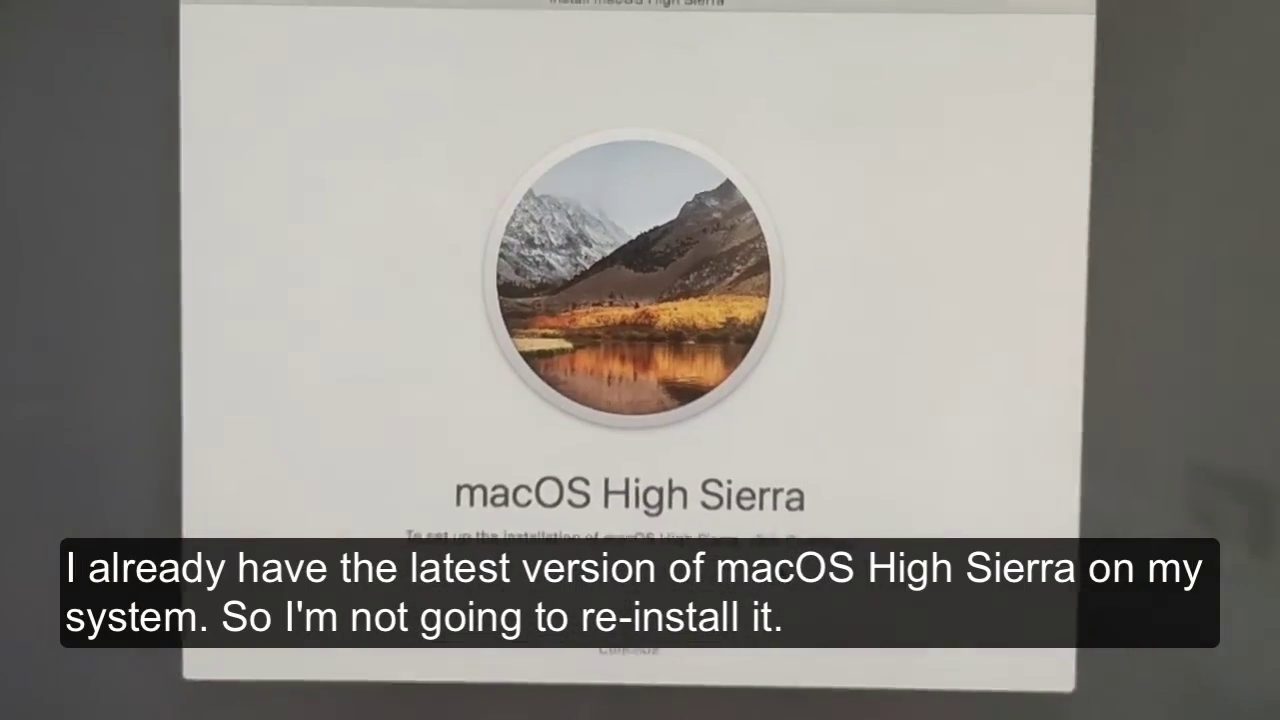
left_click(612, 656)
Step: Agree to the High Sierra software license terms and try selecting the CATALINA - Data disk as the install destination
left_click(640, 650)
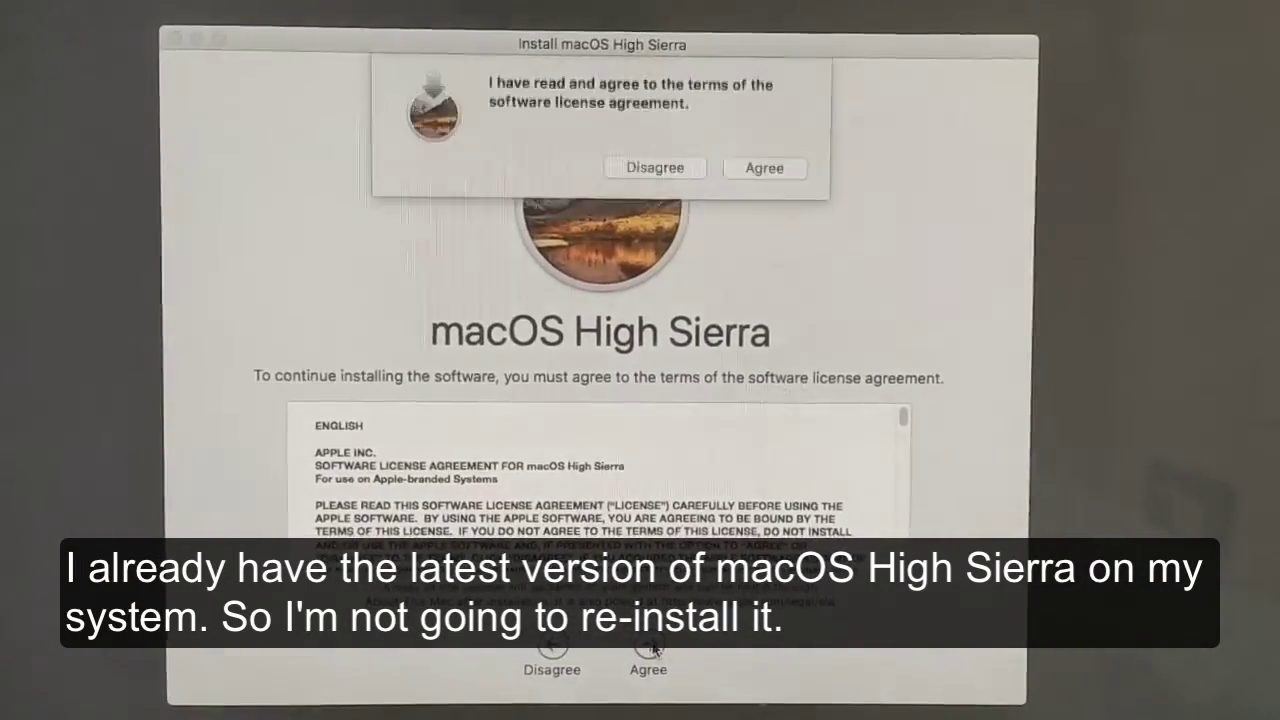
left_click(768, 141)
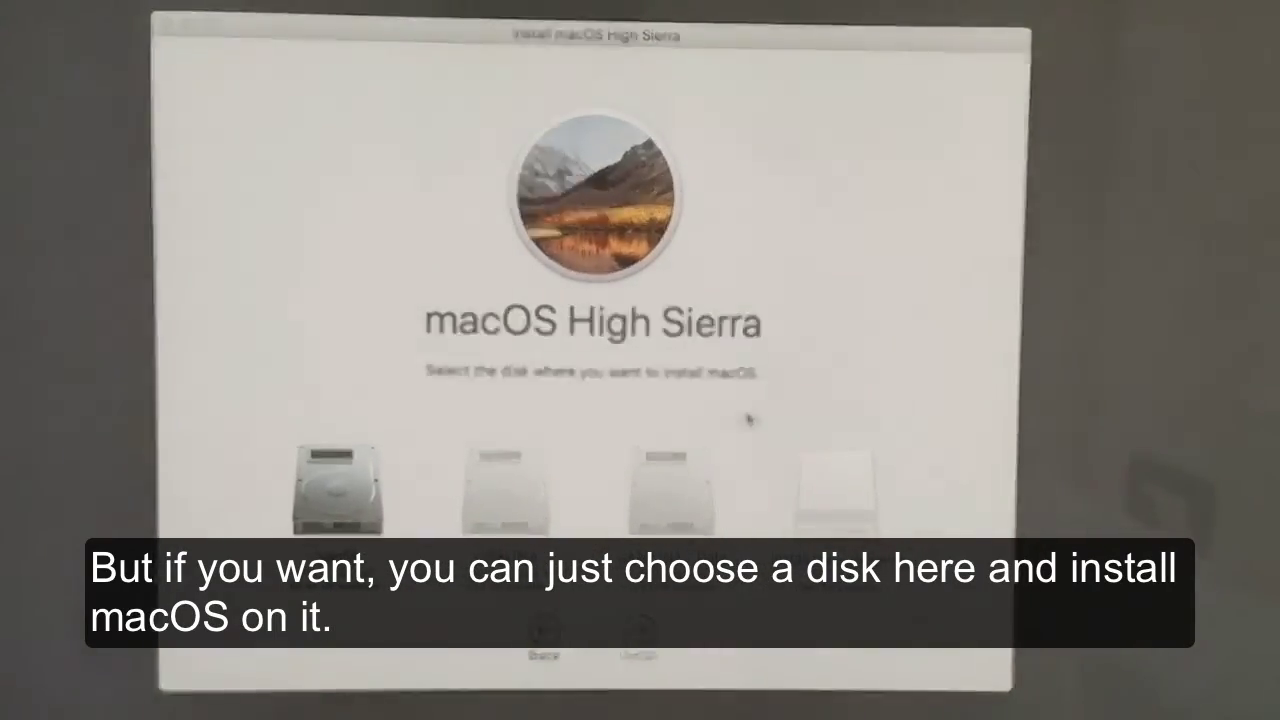
left_click(695, 515)
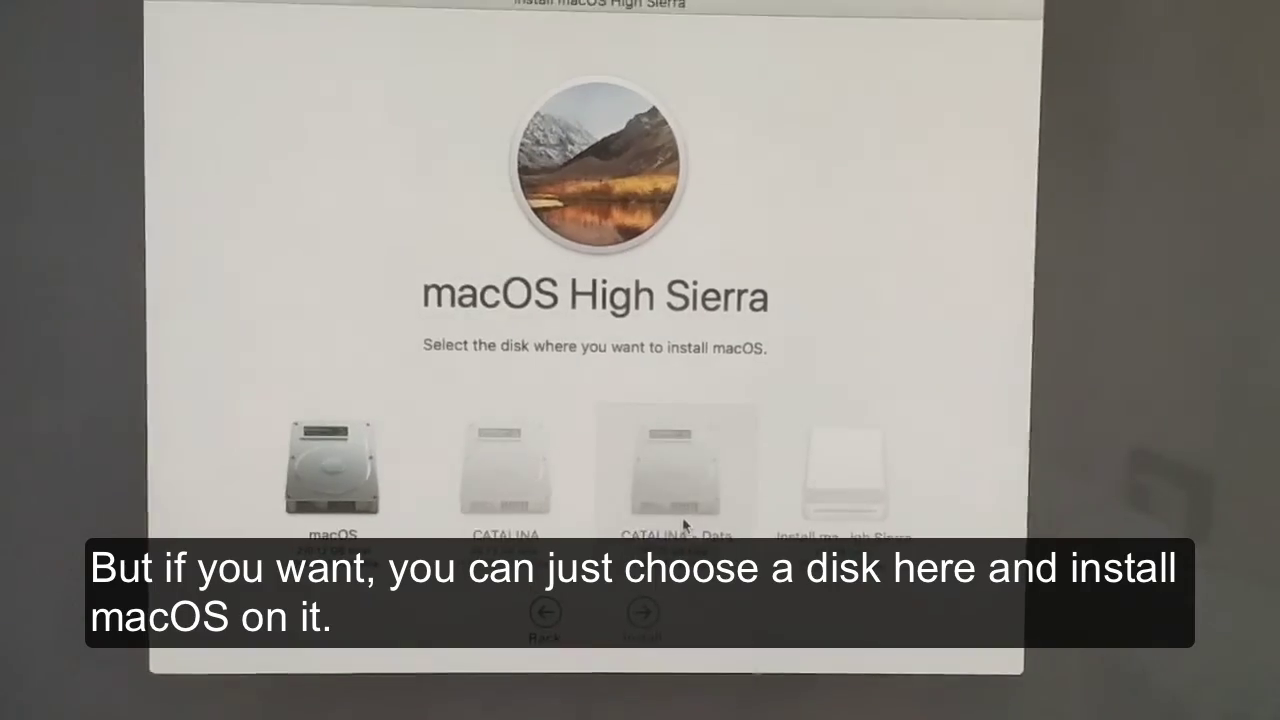